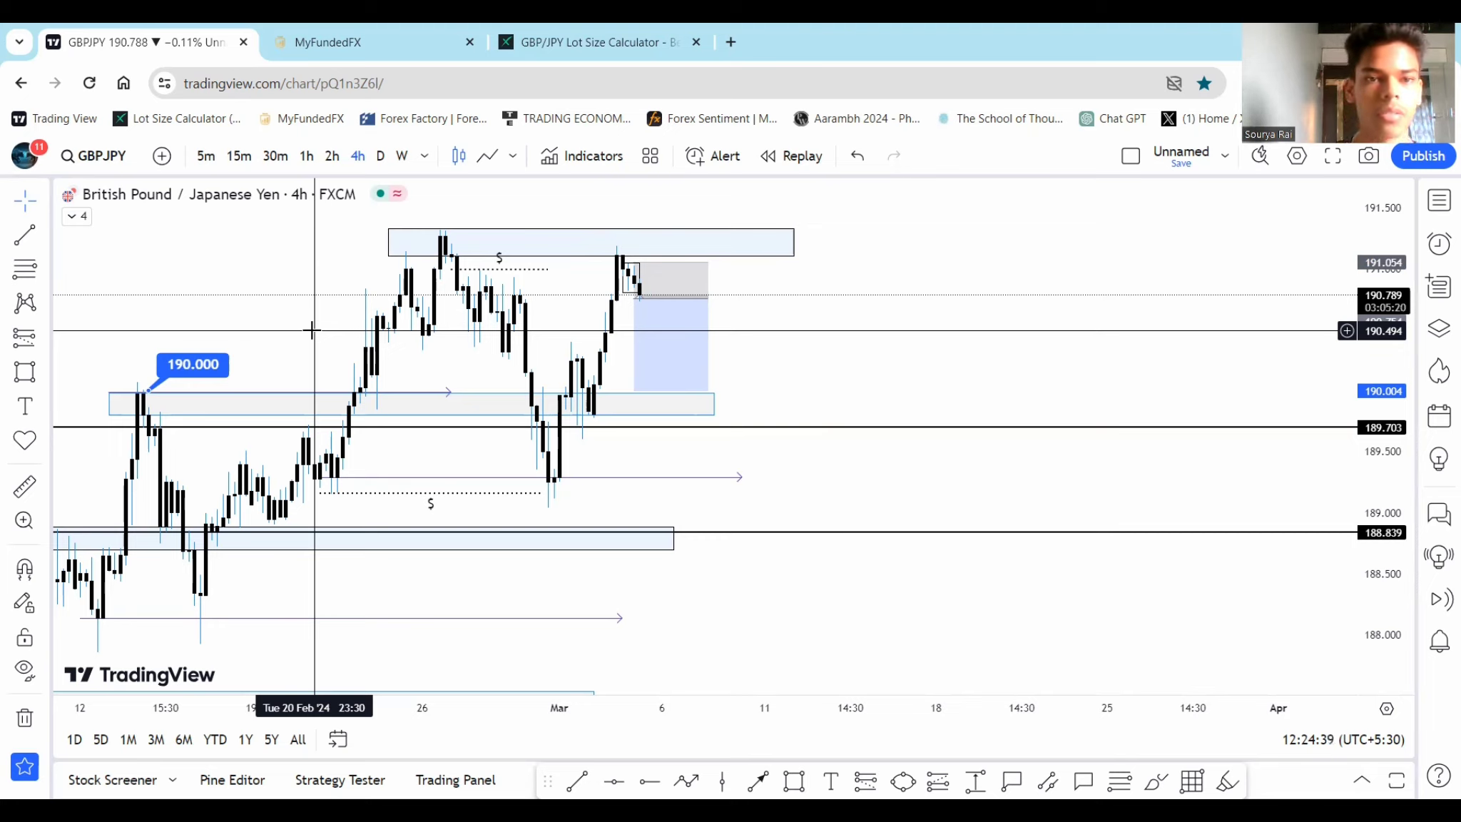
- Stretch the top resistance rectangle's left edge leftward so it spans the earlier highs
left_click(393, 246)
left_click_drag(393, 246, 365, 246)
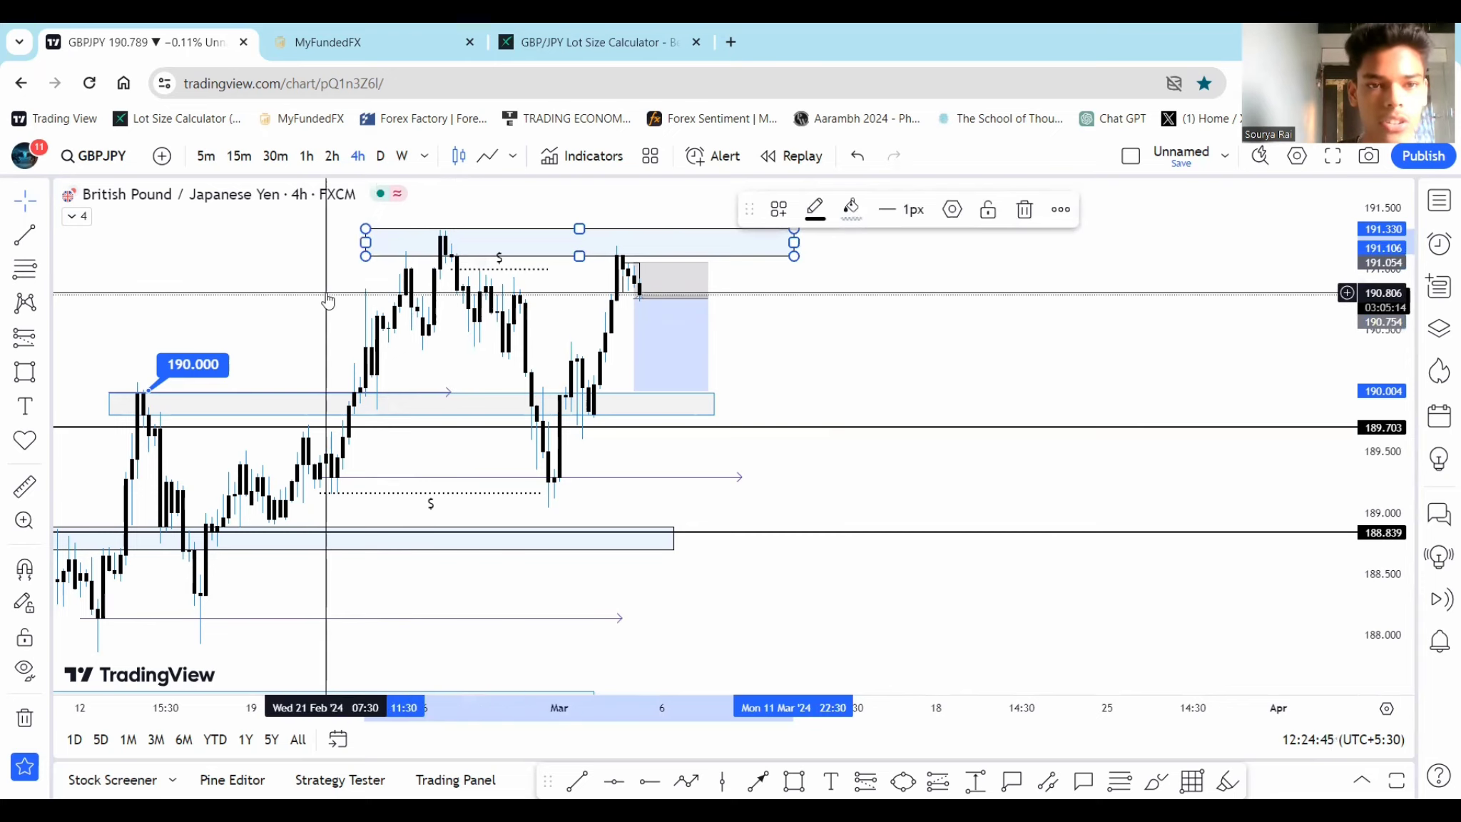
left_click(327, 300)
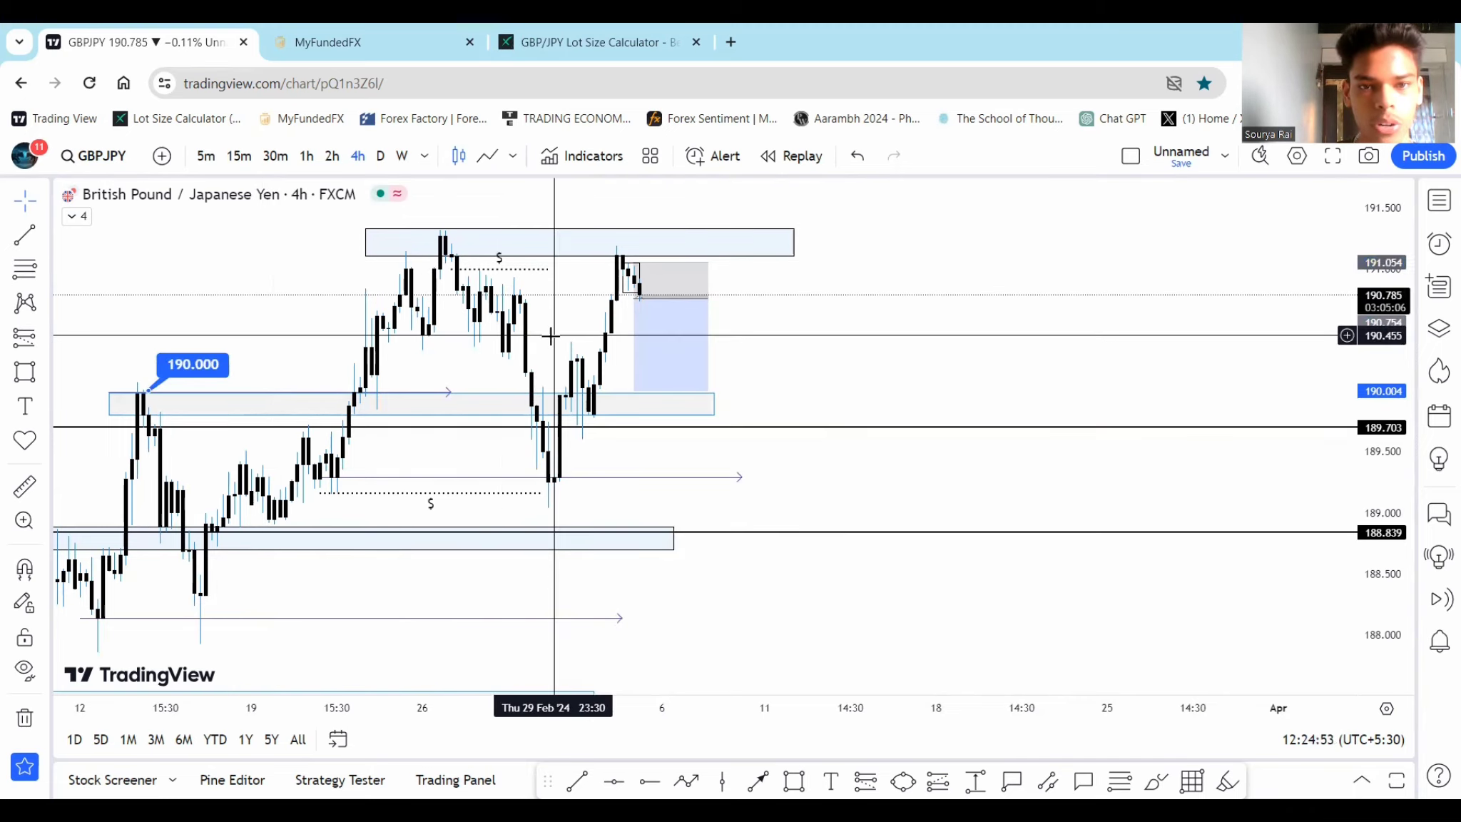
scroll(540, 342, "right", 2)
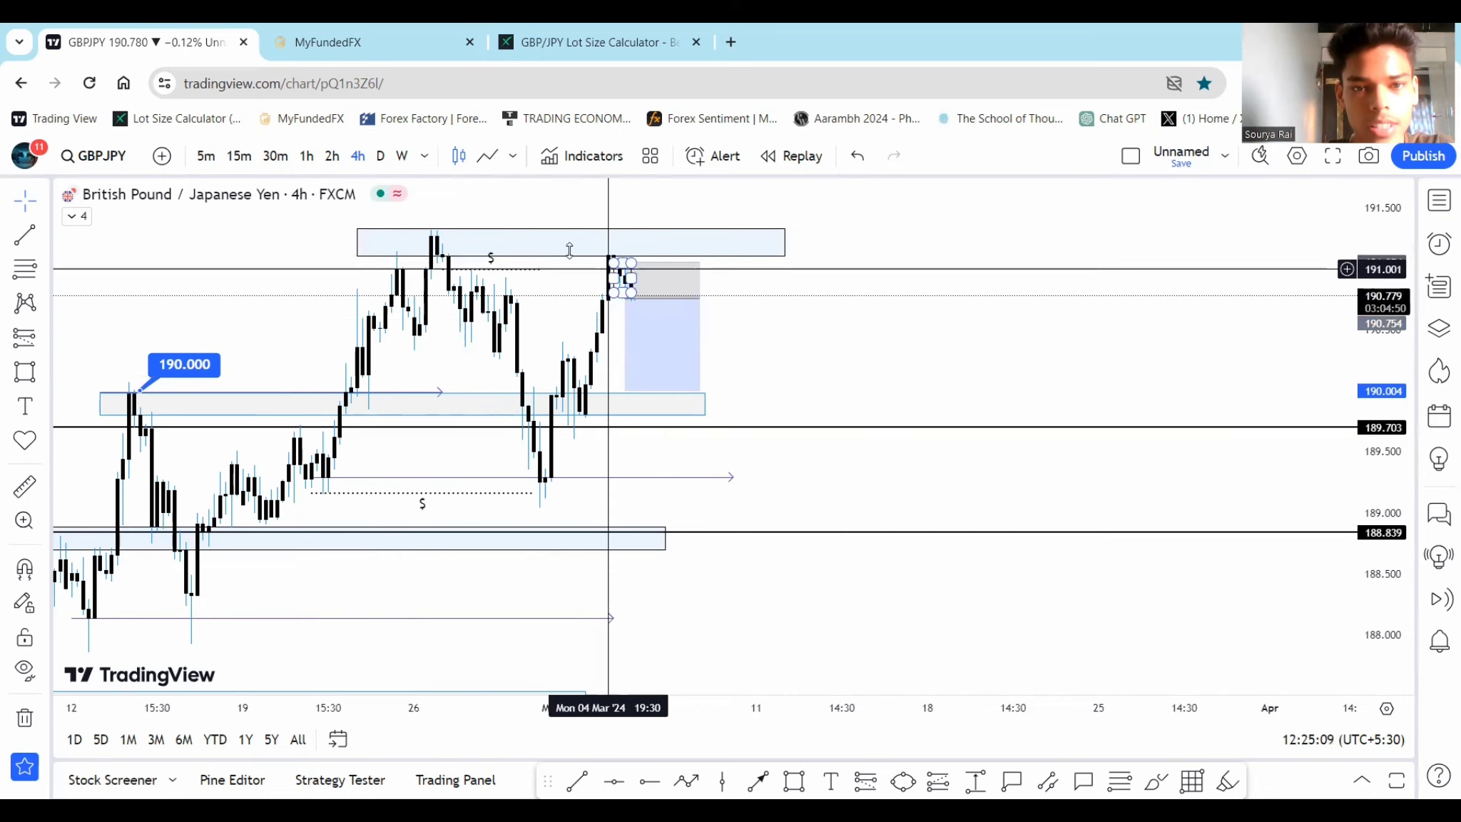
scroll(562, 285, "right", 1)
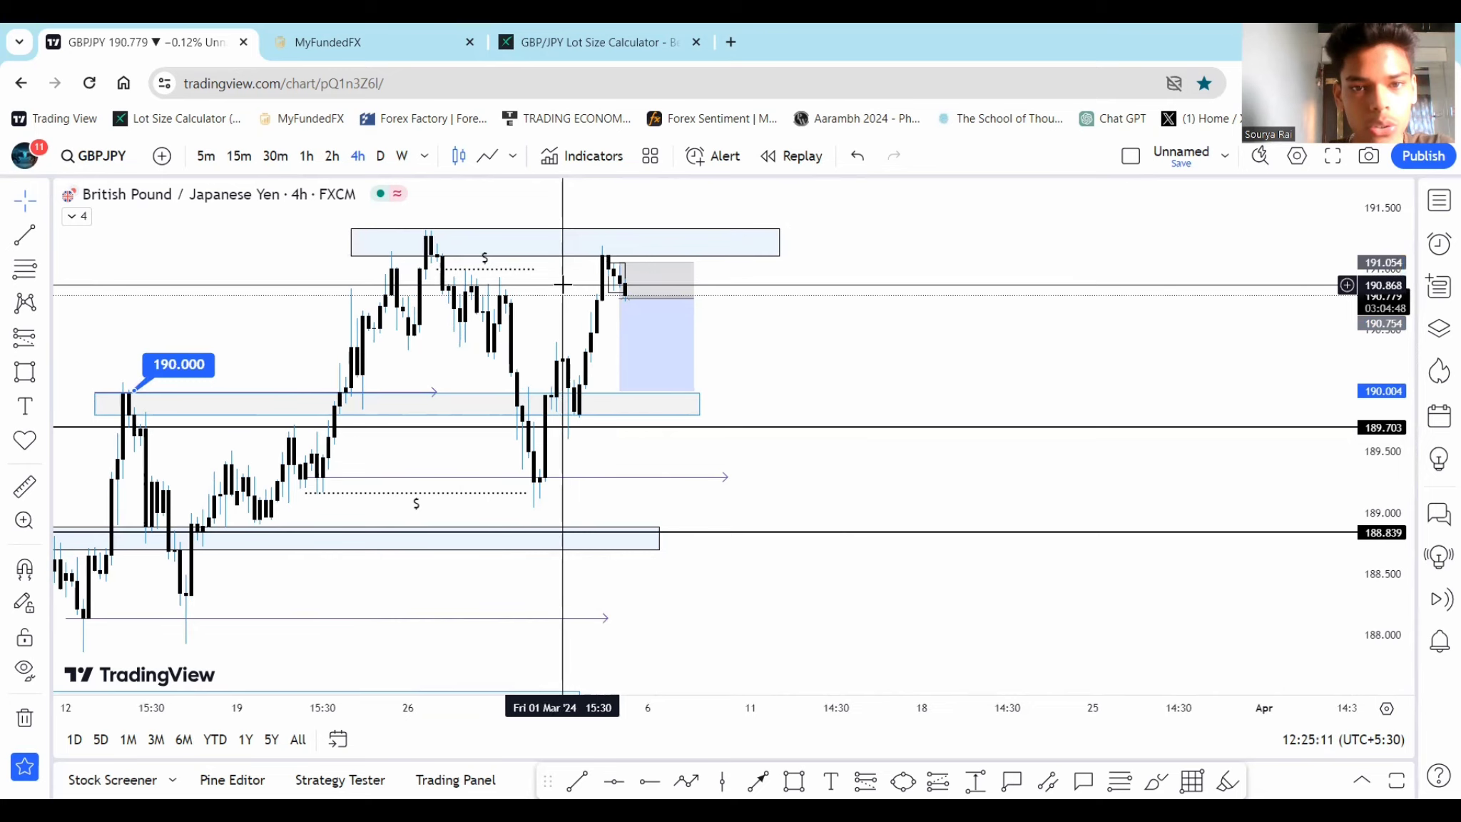
scroll(556, 314, "right", 1)
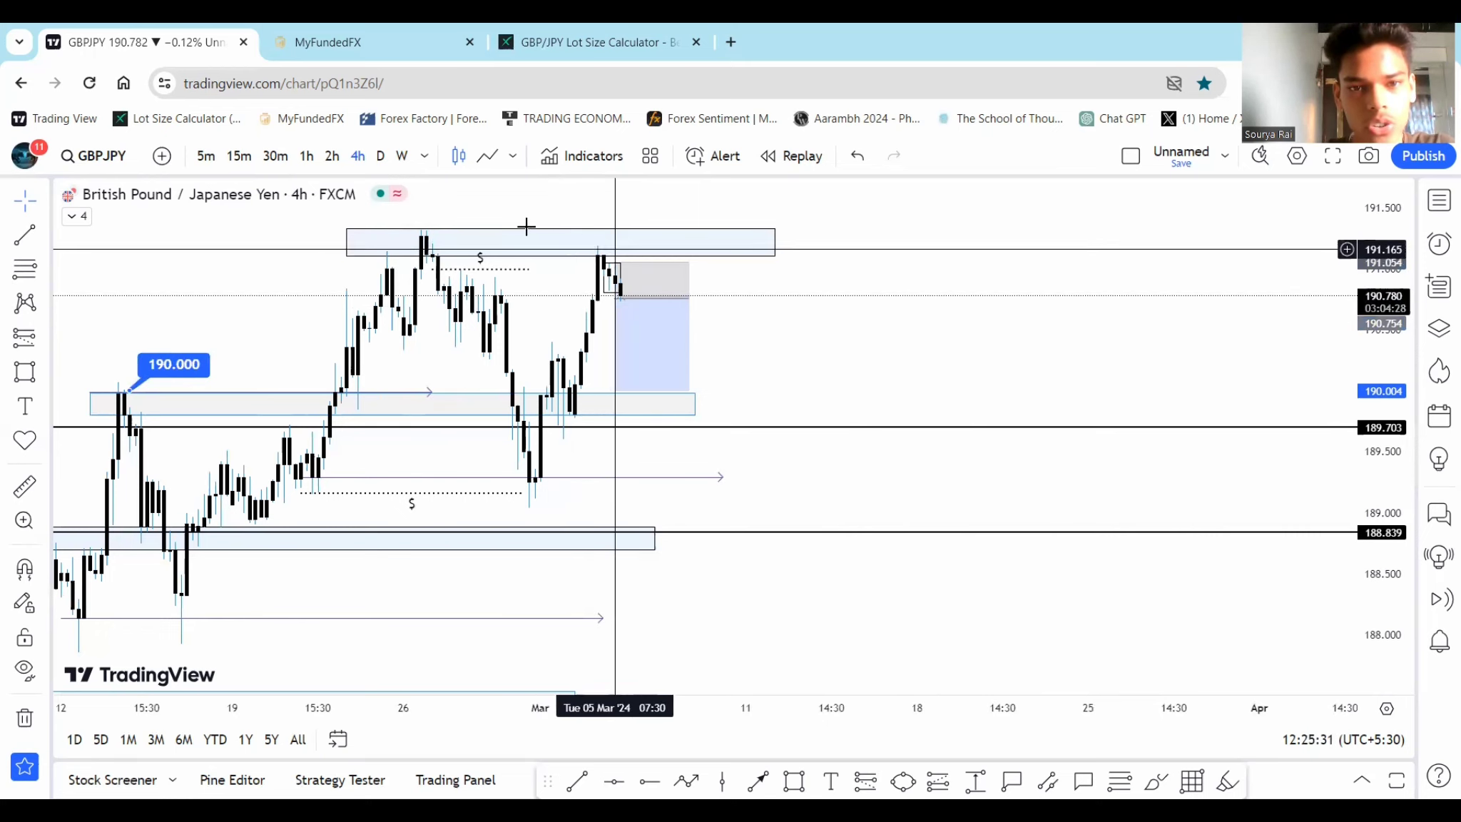
- On 1-hour candles, draw a short line at about 190.228 styled with the Liquidity template
left_click(306, 157)
left_click_drag(1030, 378, 957, 428)
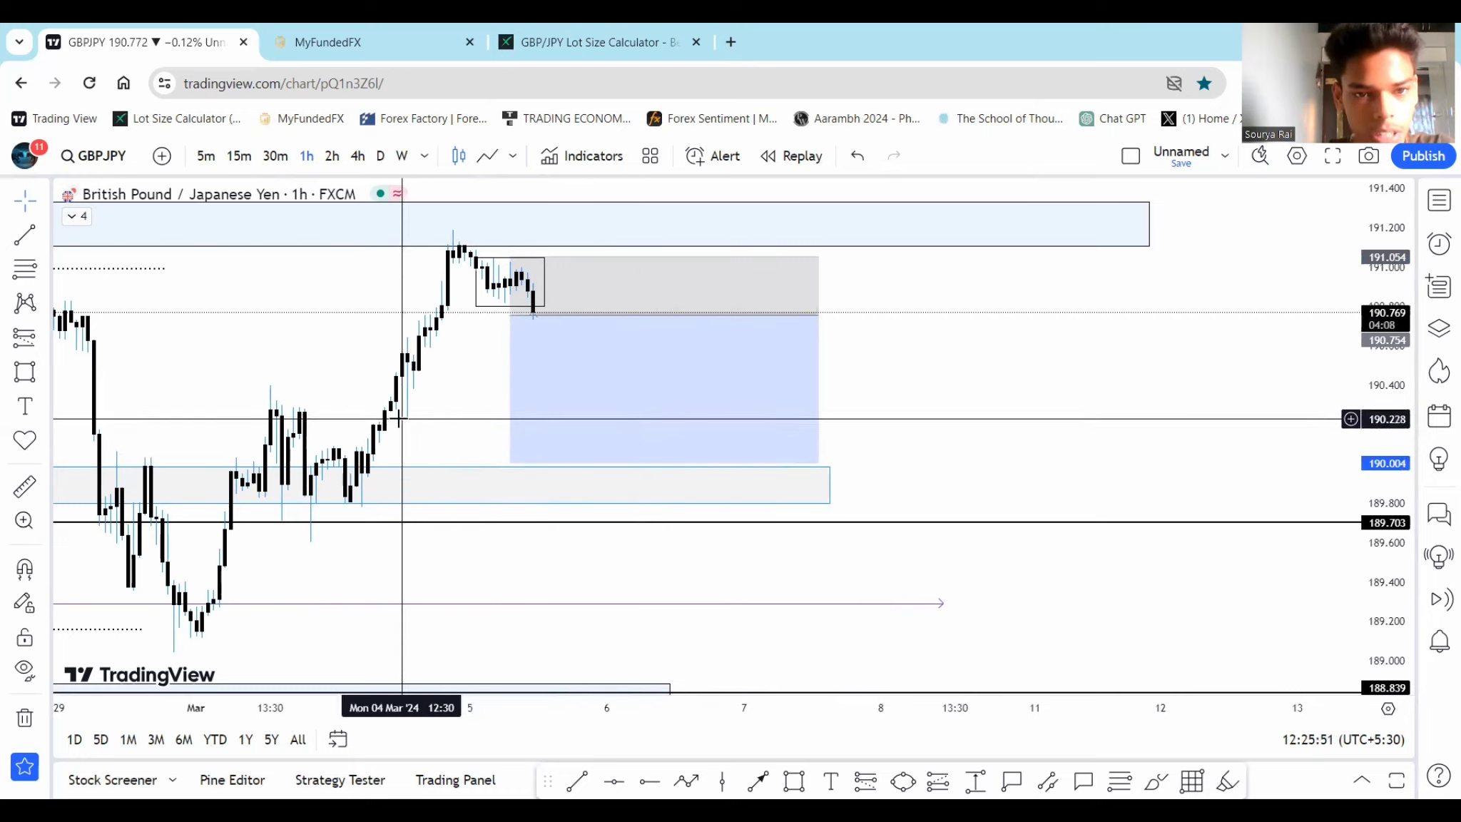
key("alt+t")
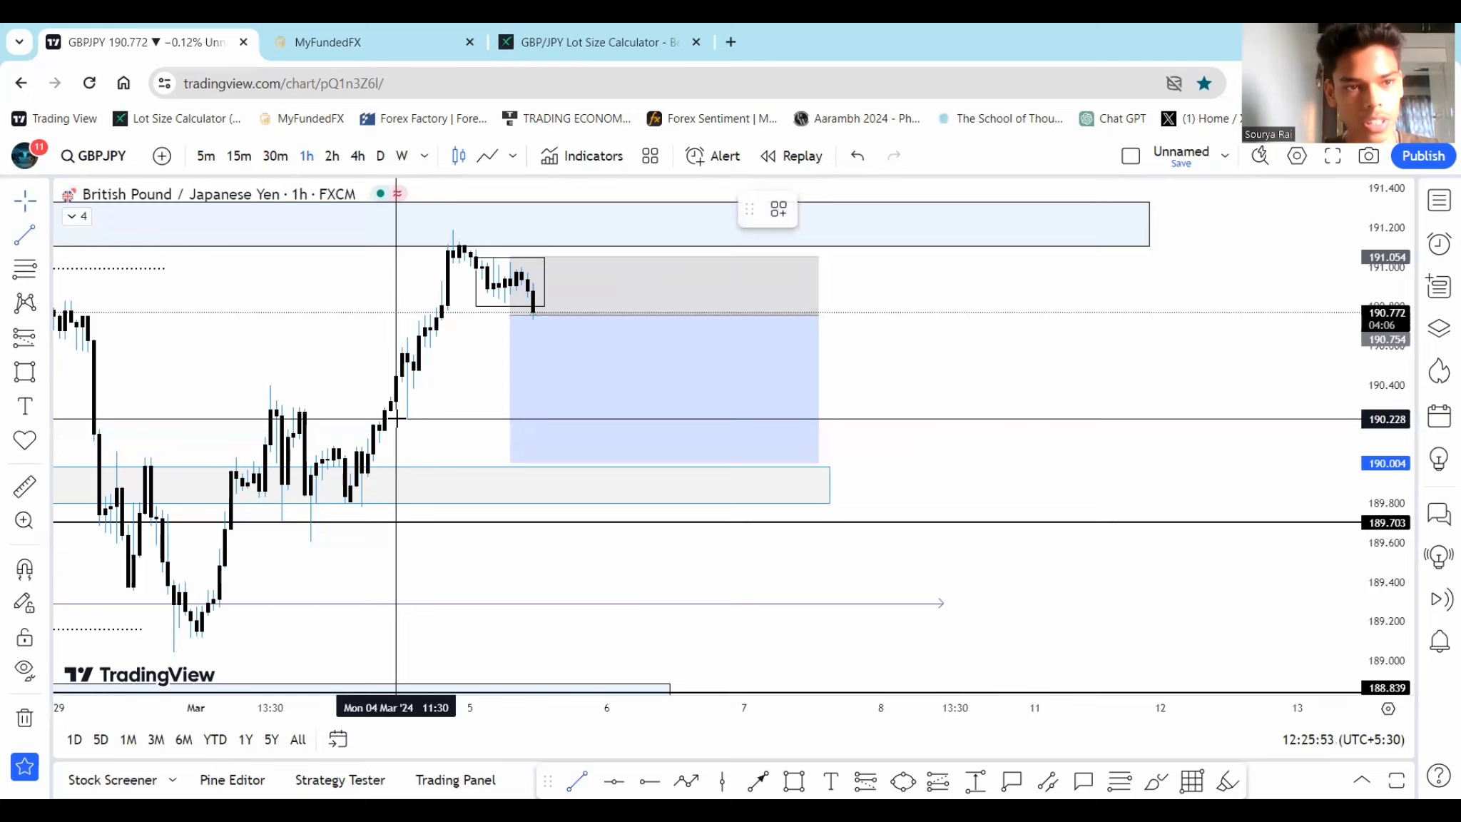
left_click(396, 419)
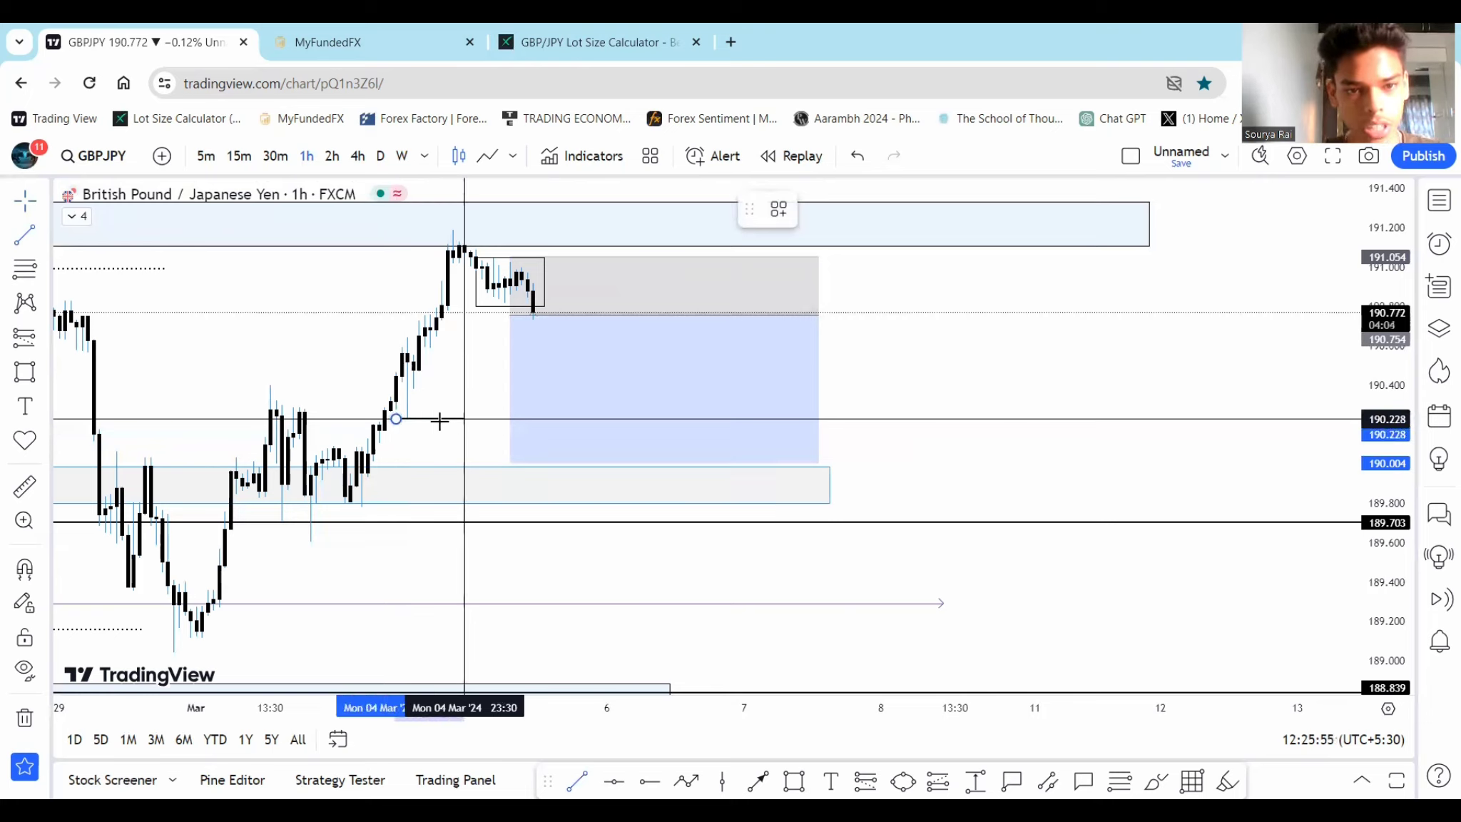
left_click(435, 418)
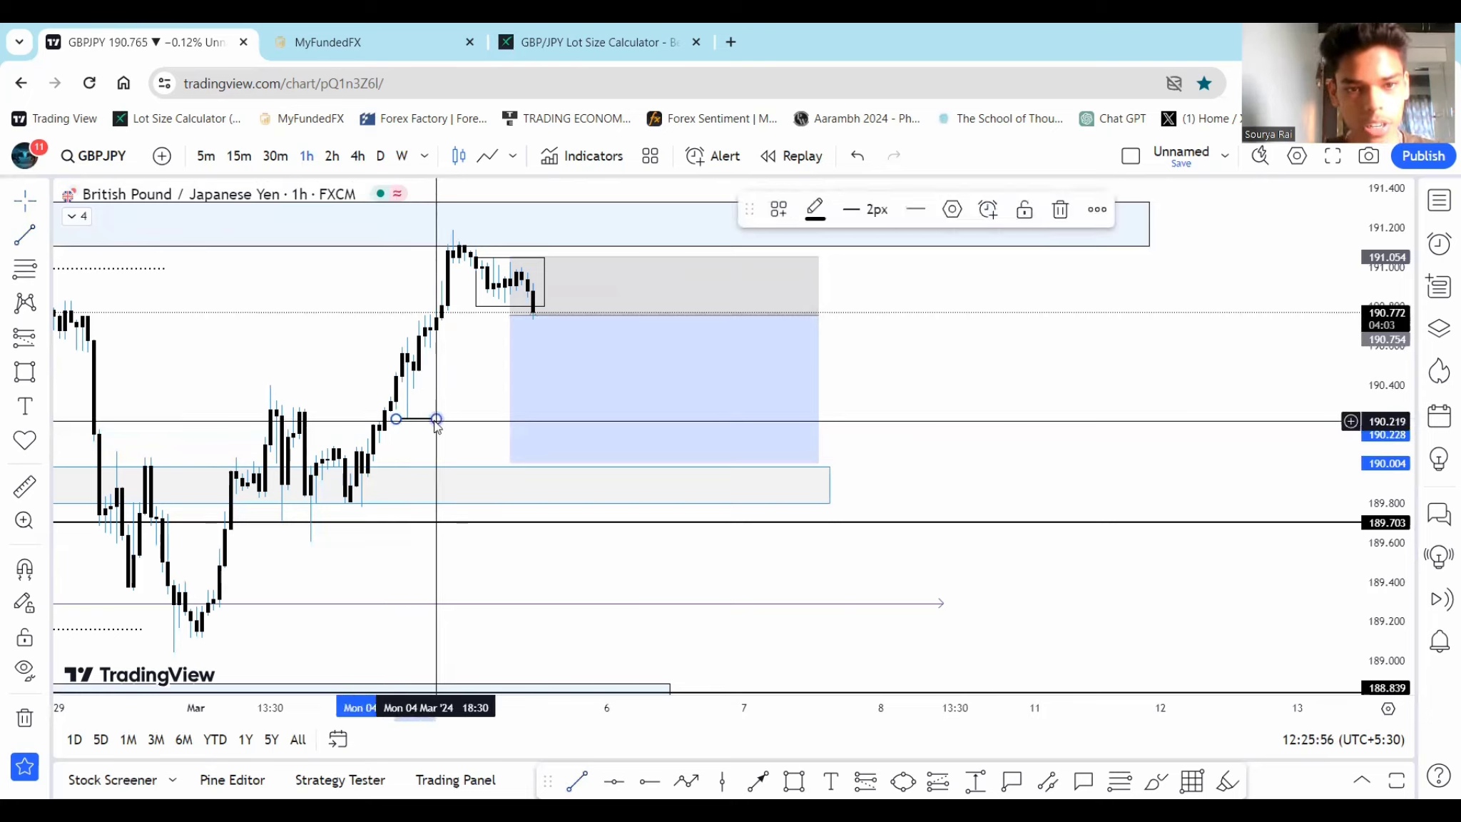
left_click(777, 209)
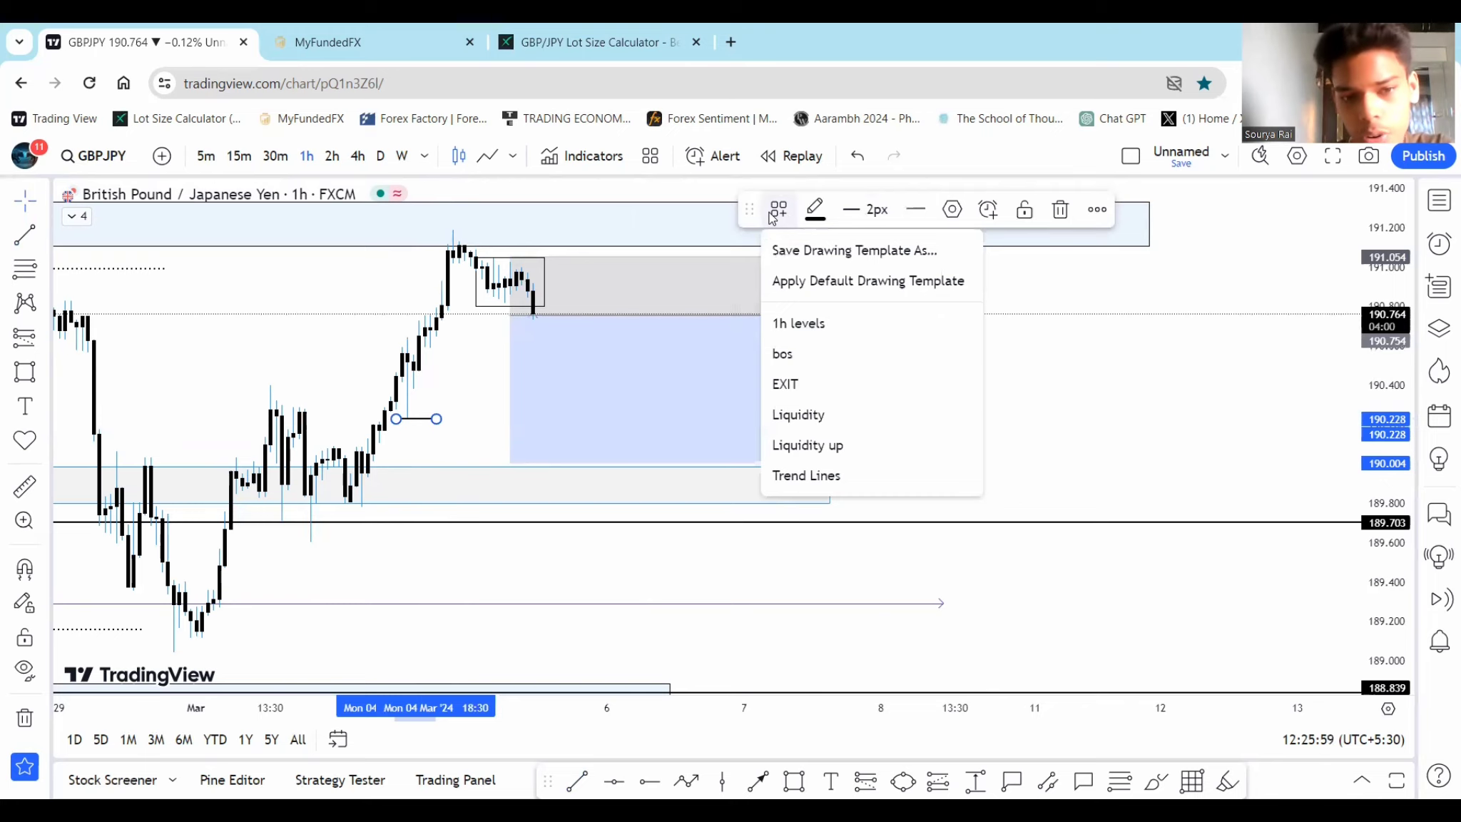
left_click(816, 416)
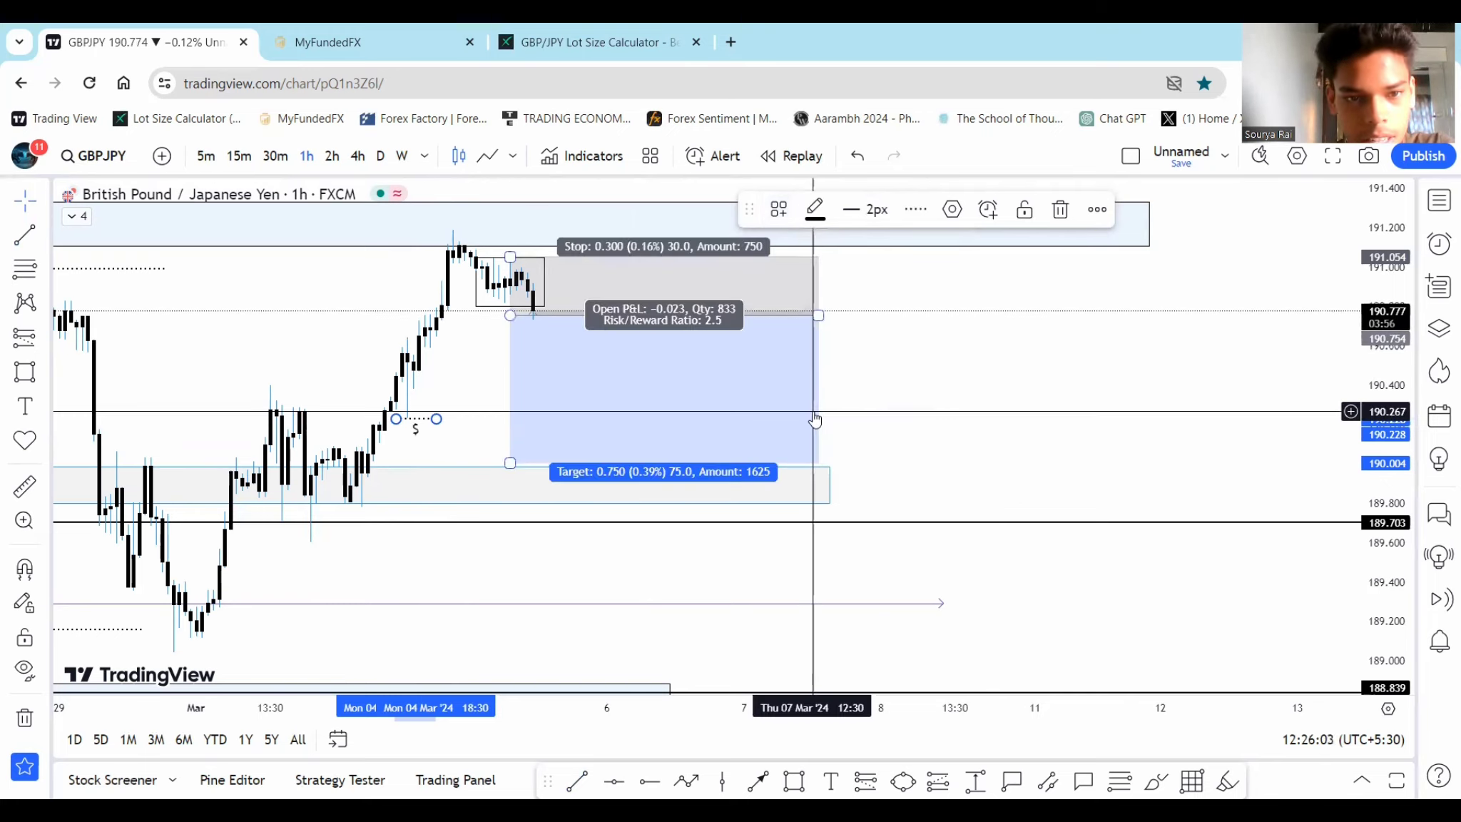
left_click(888, 437)
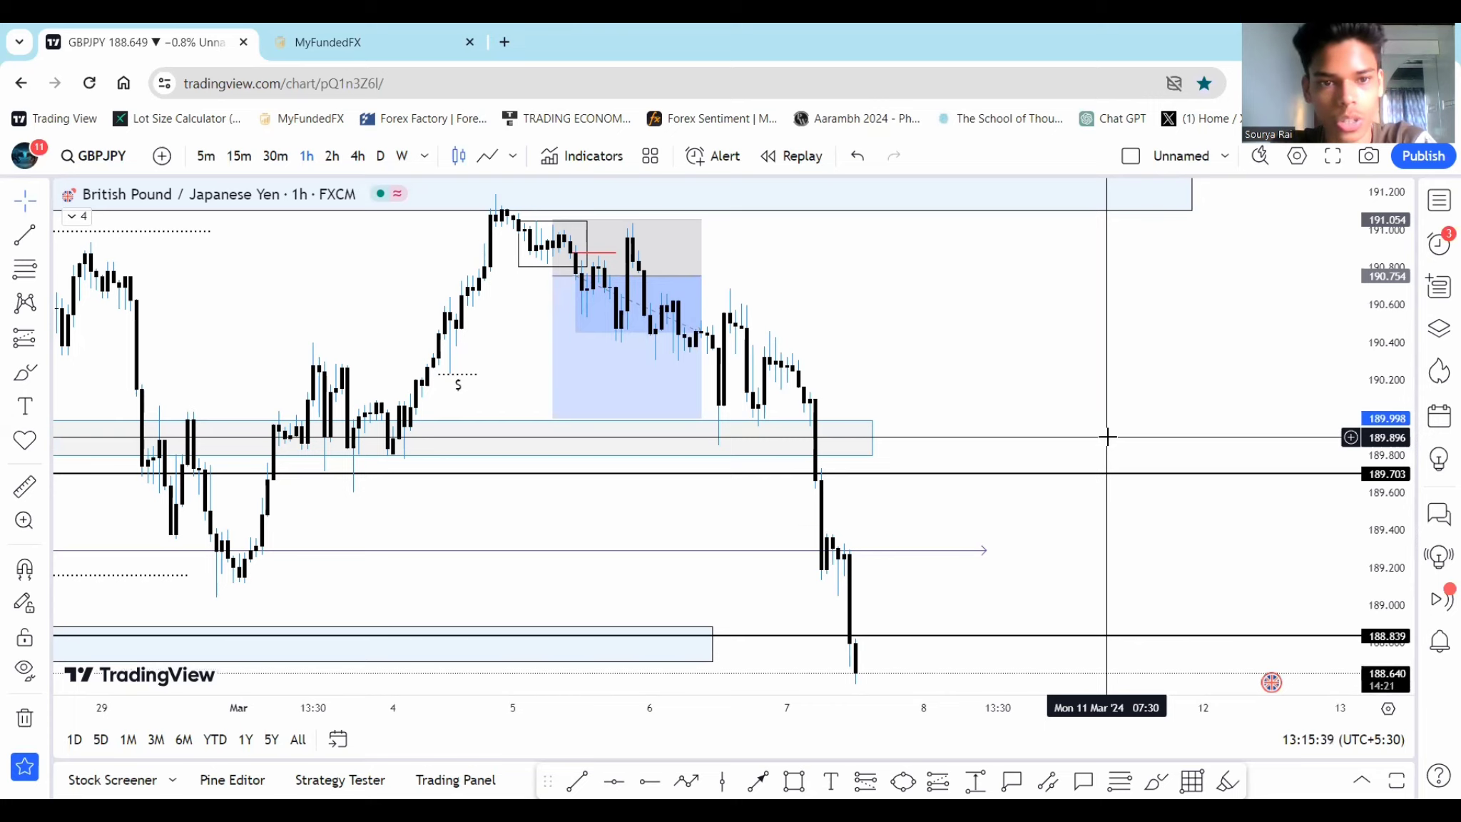
left_click_drag(1026, 408, 1030, 408)
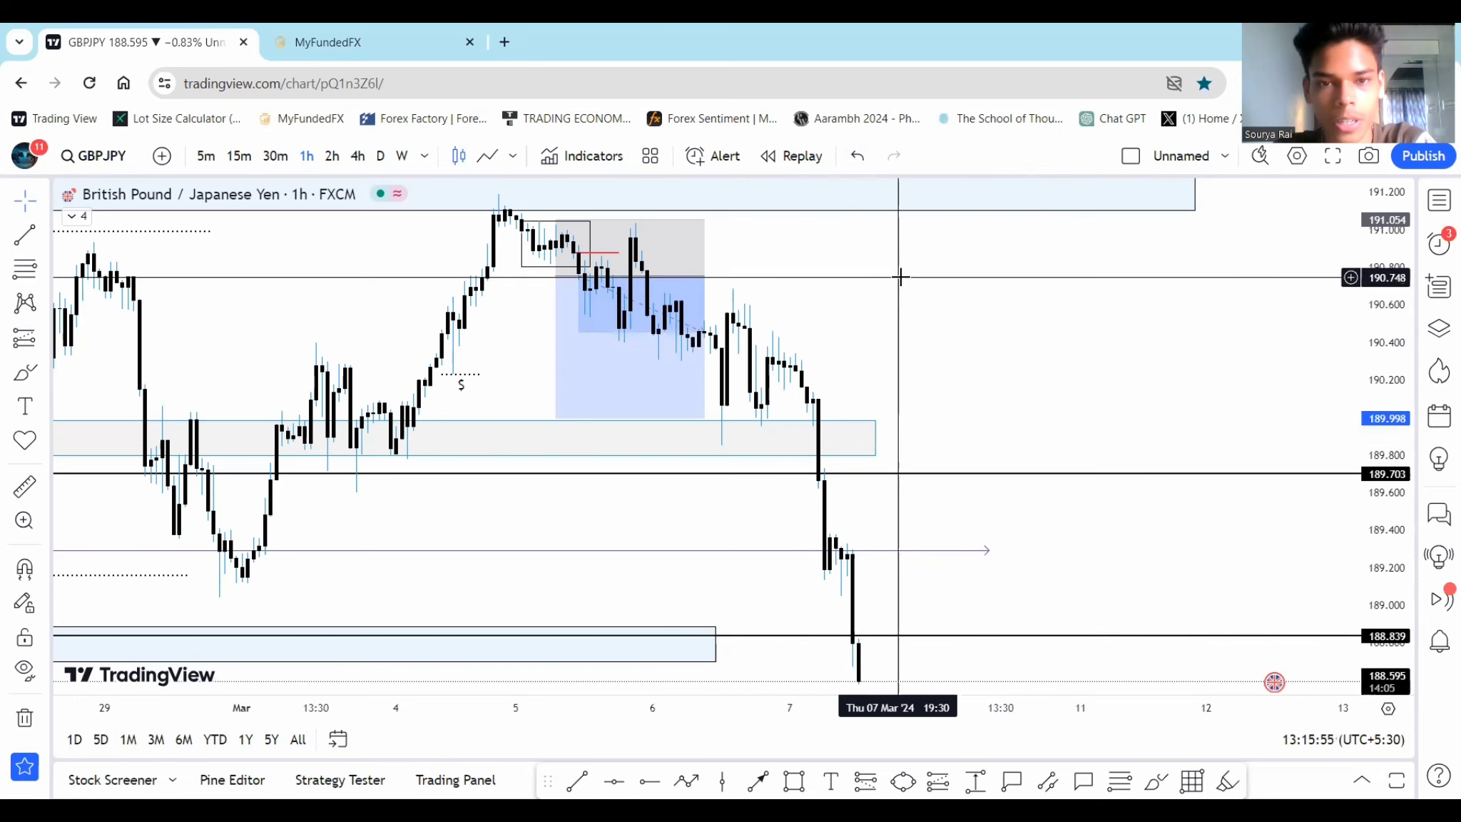
left_click_drag(901, 276, 895, 273)
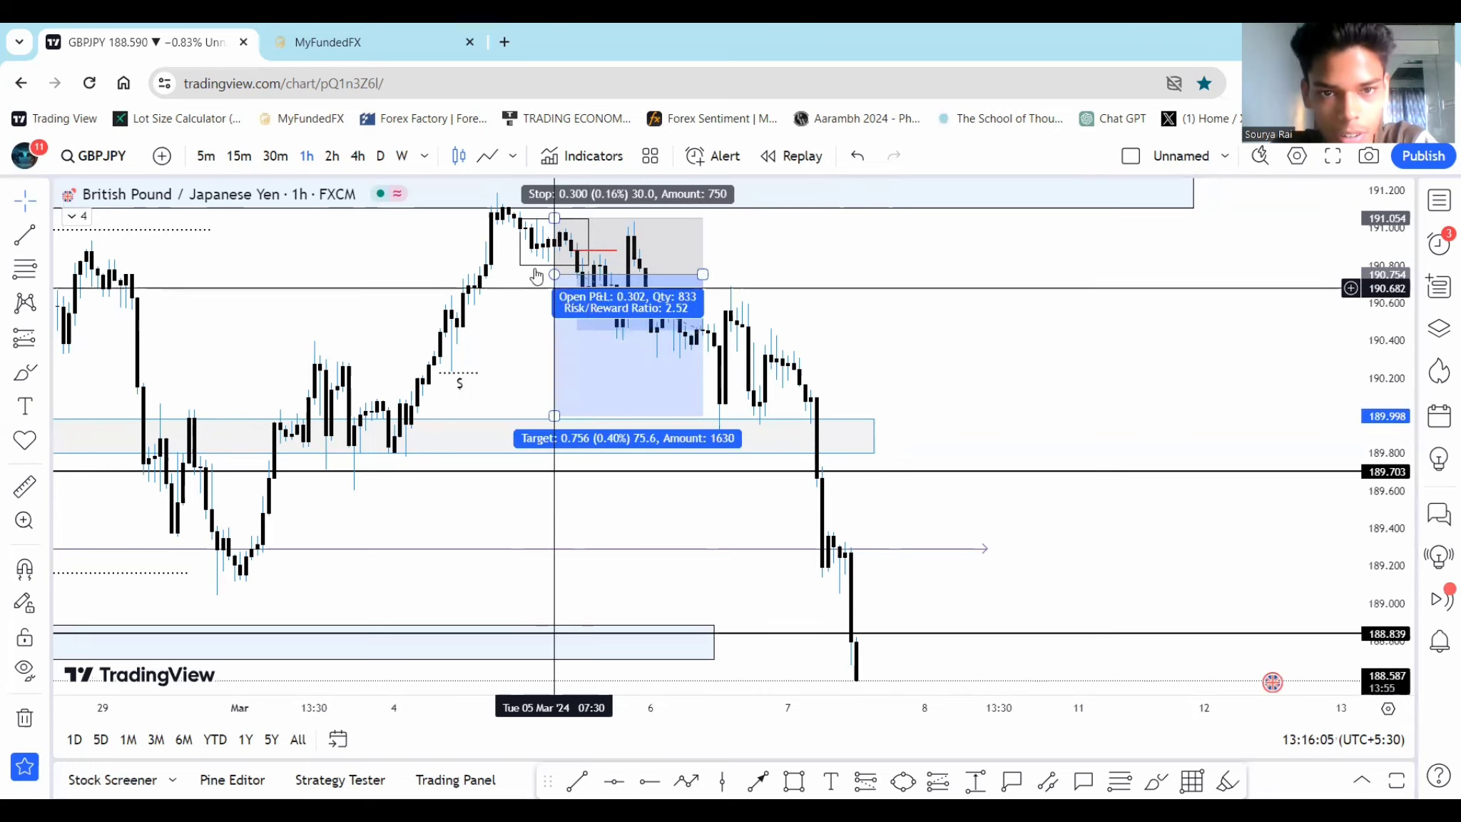
left_click(572, 267)
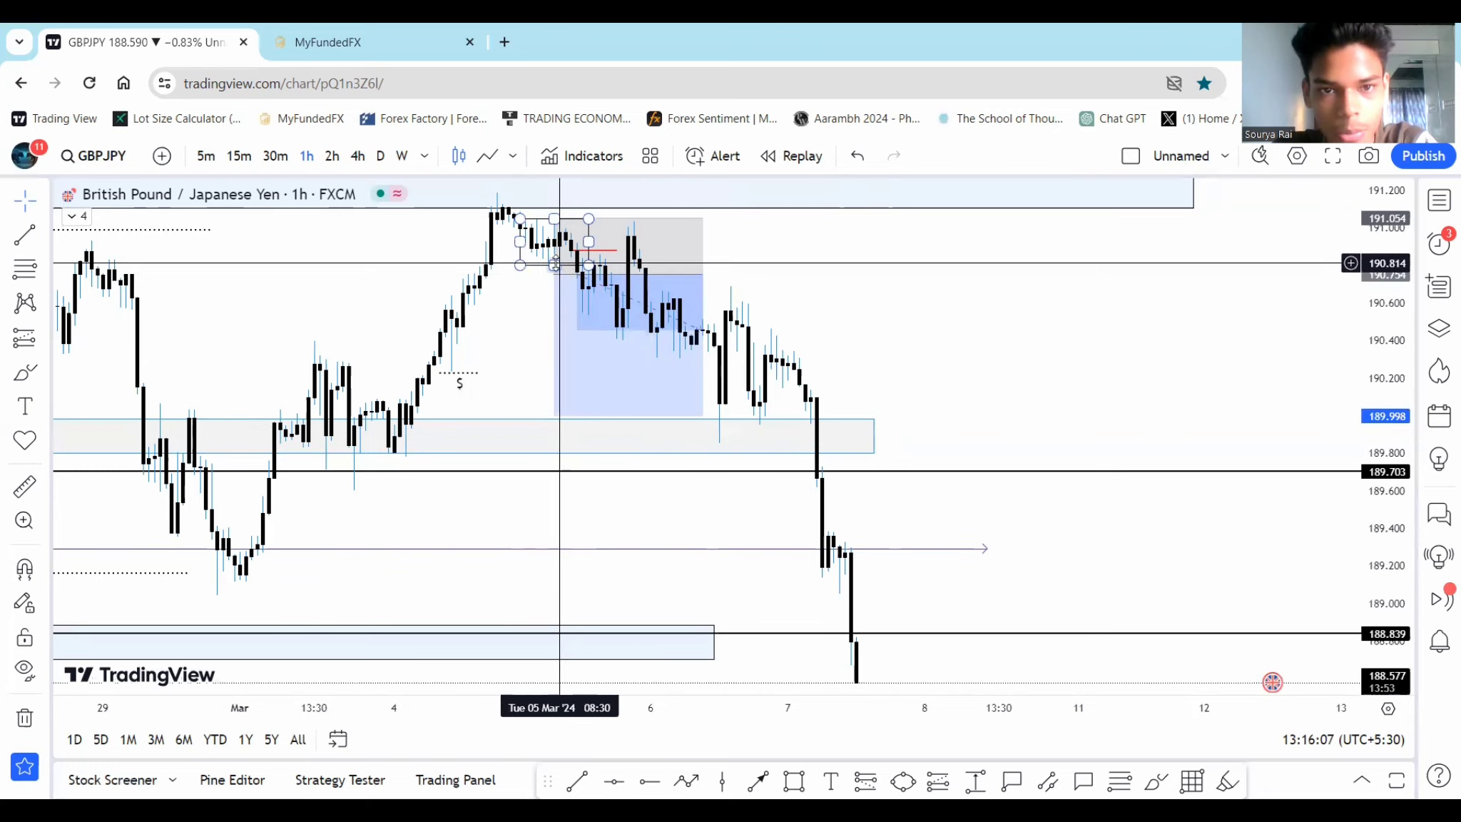
left_click(568, 273)
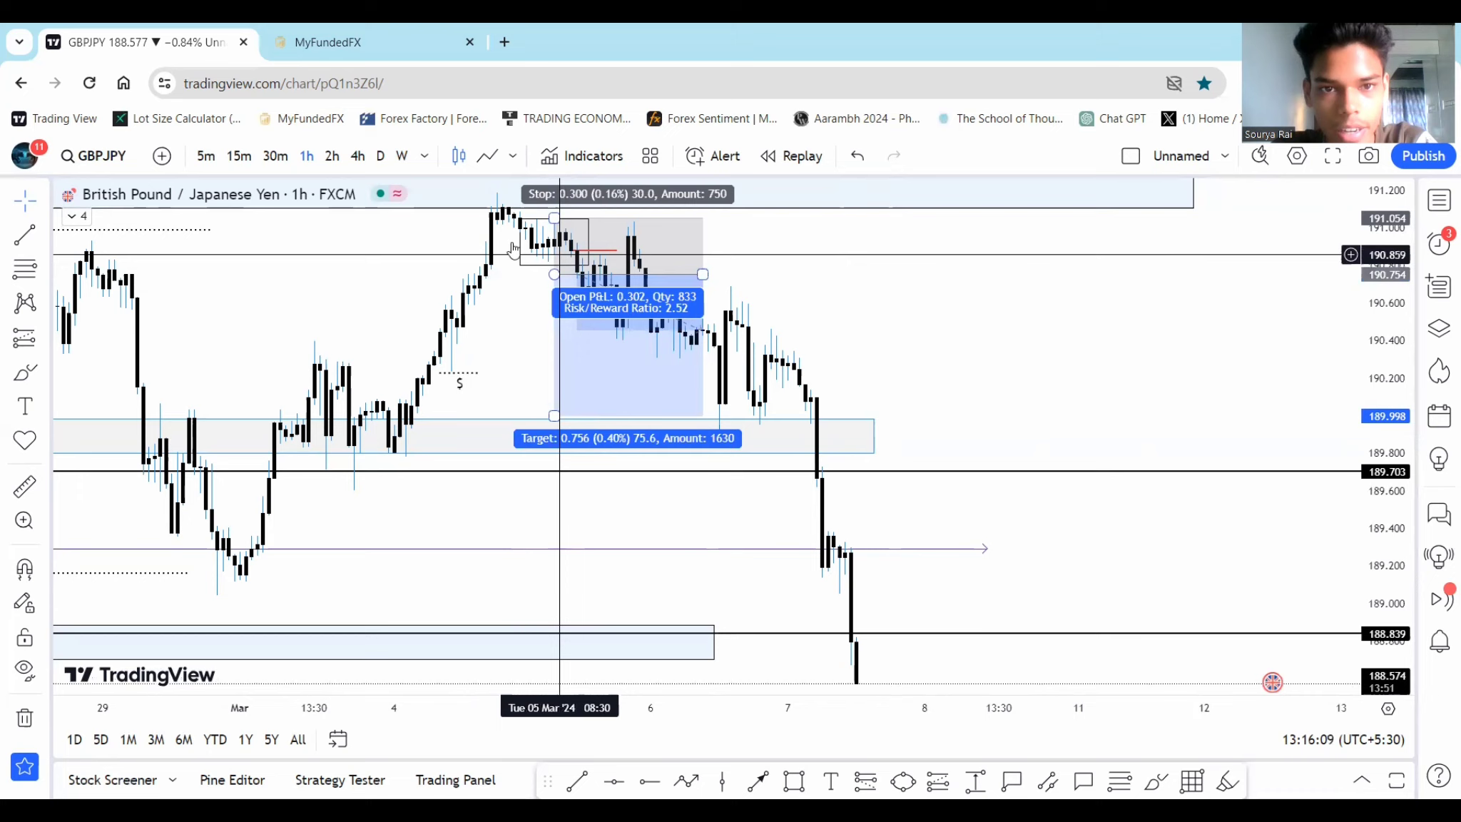
left_click(489, 211)
left_click(514, 222)
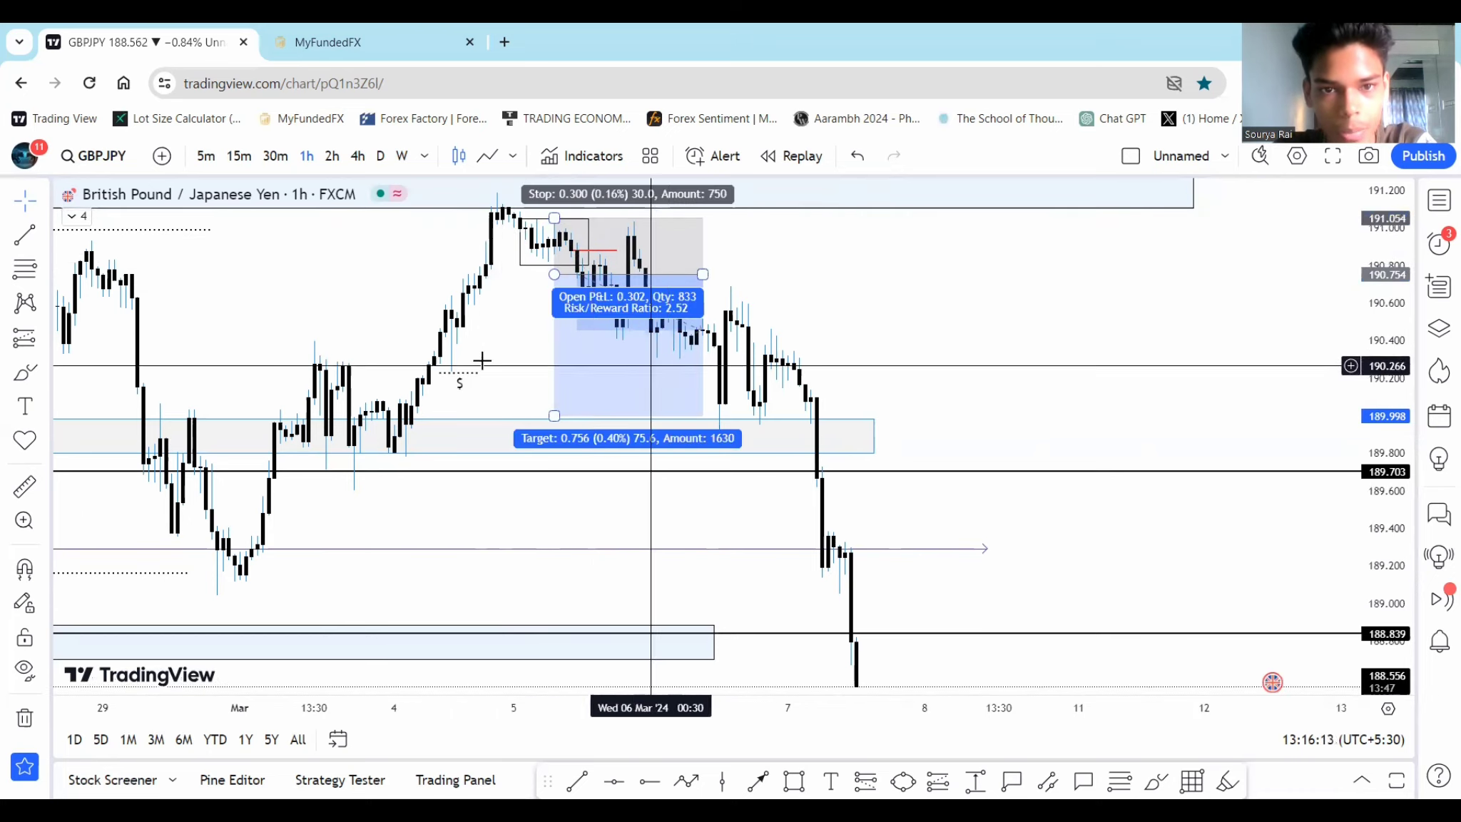
left_click(13, 372)
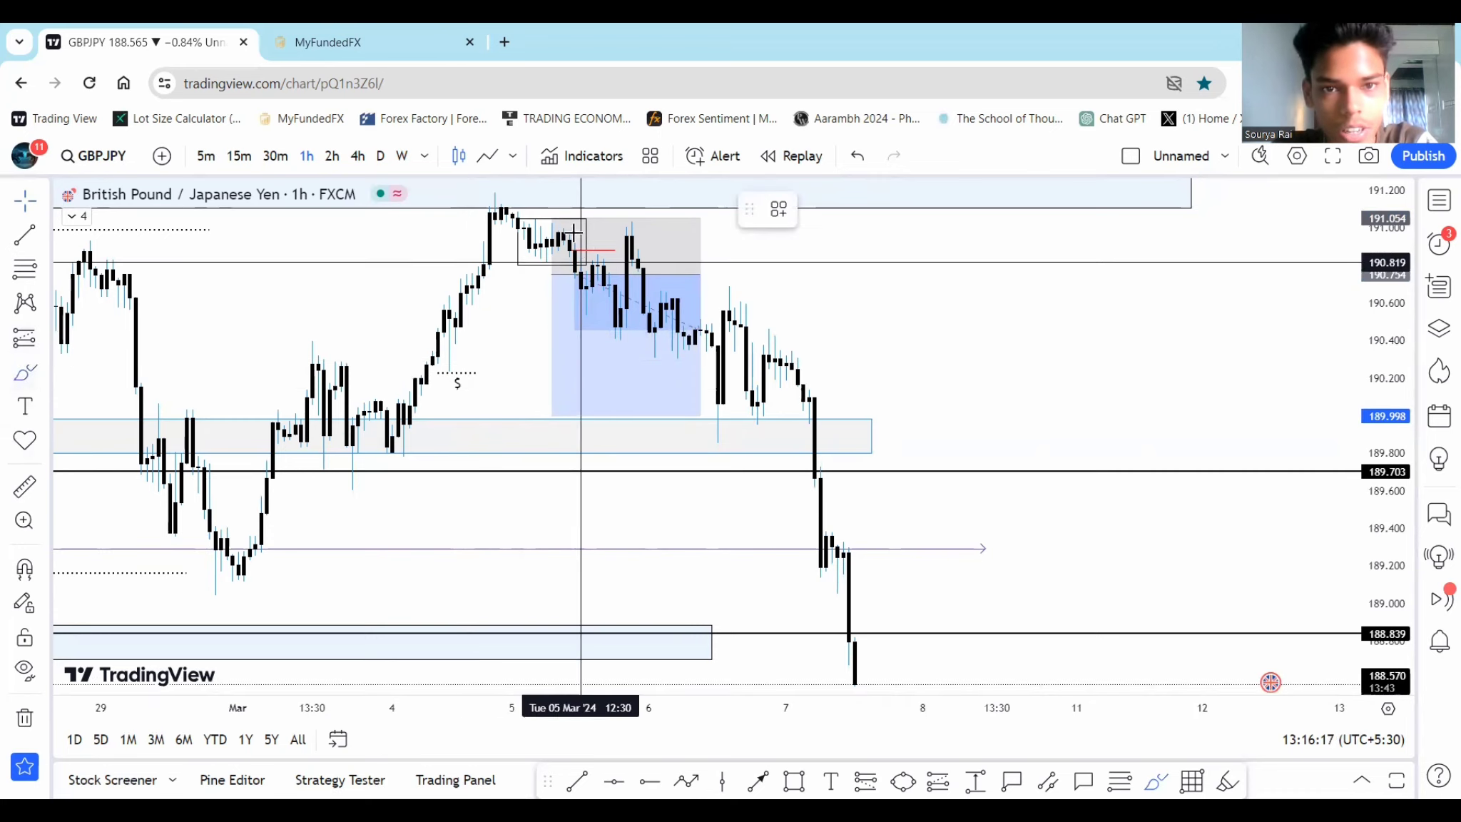
mouse_move(559, 231)
left_mouse_down()
mouse_move(579, 292)
mouse_move(596, 259)
mouse_move(625, 341)
left_mouse_up()
key("ctrl+z")
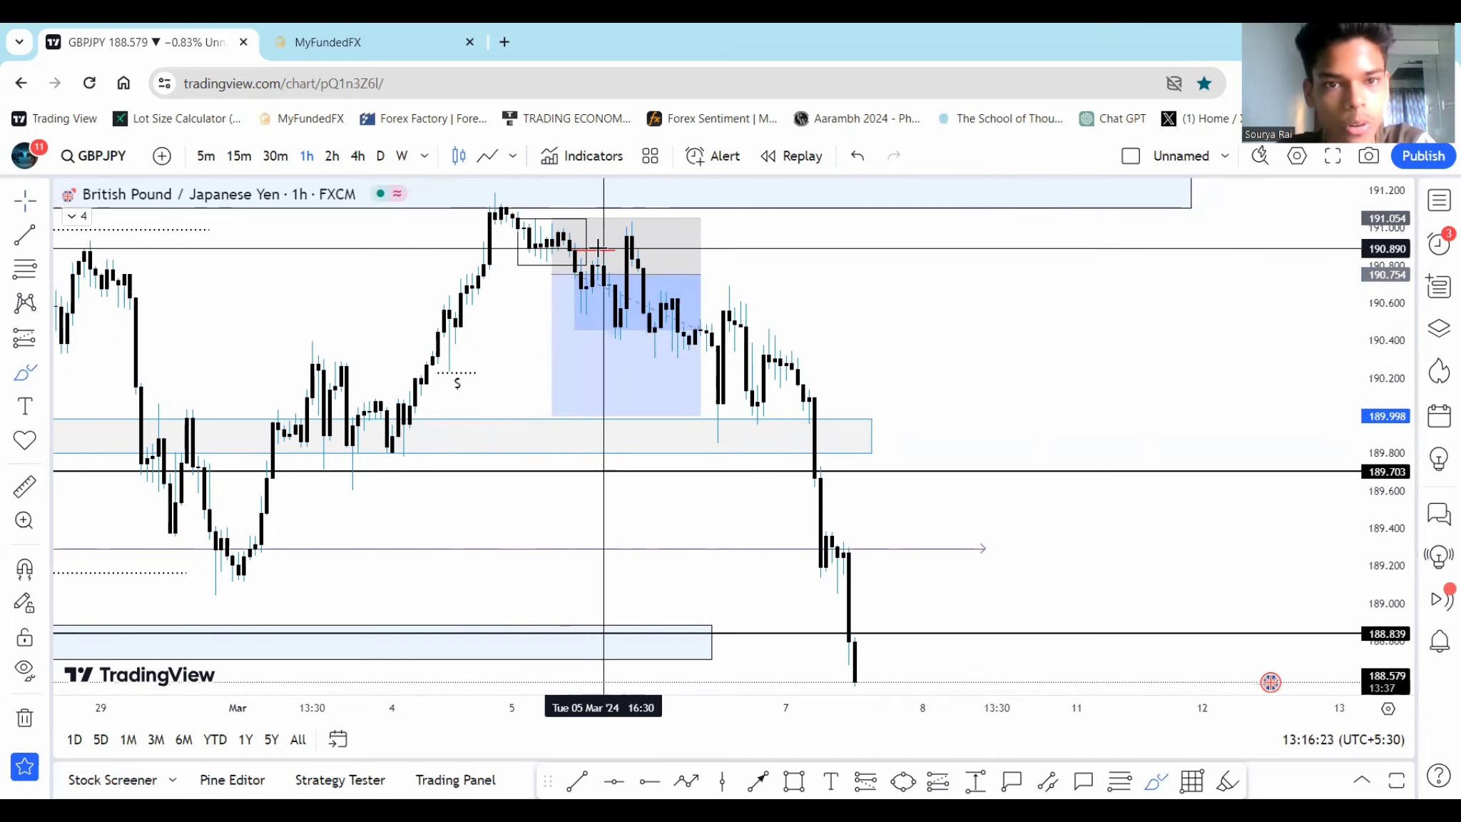
left_click(684, 266)
left_click(761, 291)
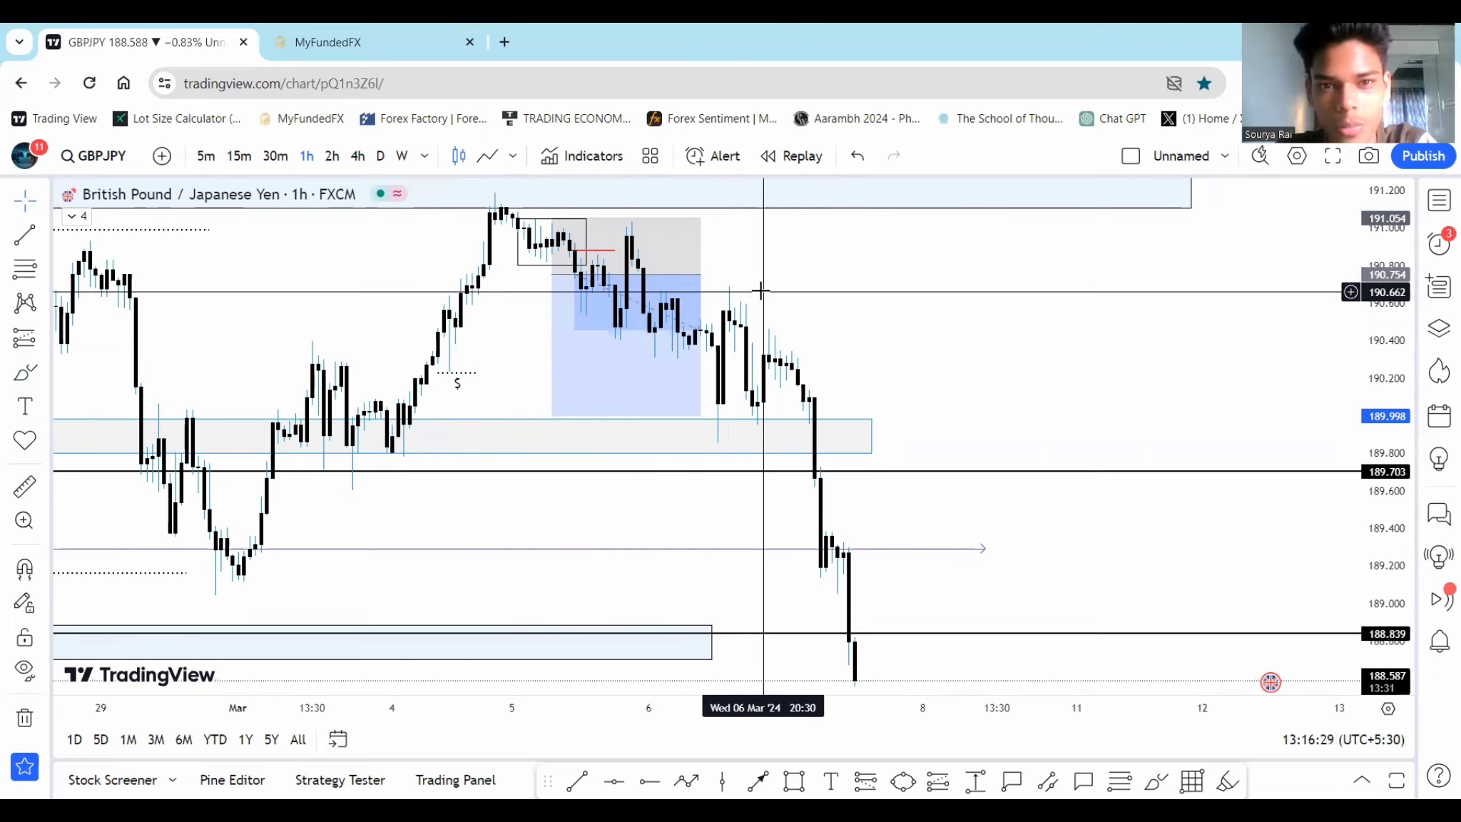
left_click(580, 386)
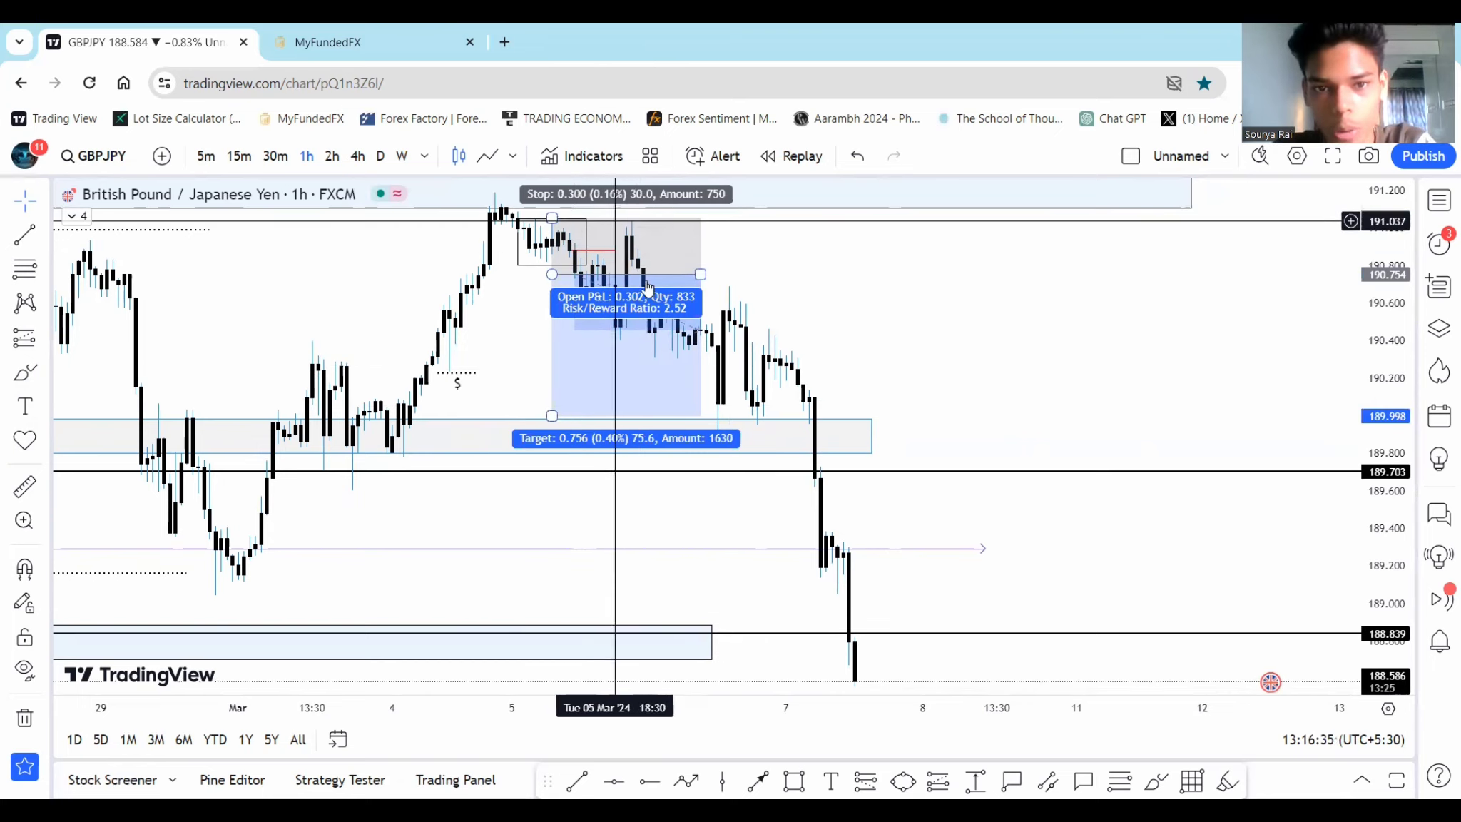
mouse_move(750, 486)
left_mouse_down()
mouse_move(757, 496)
mouse_move(729, 506)
left_mouse_up()
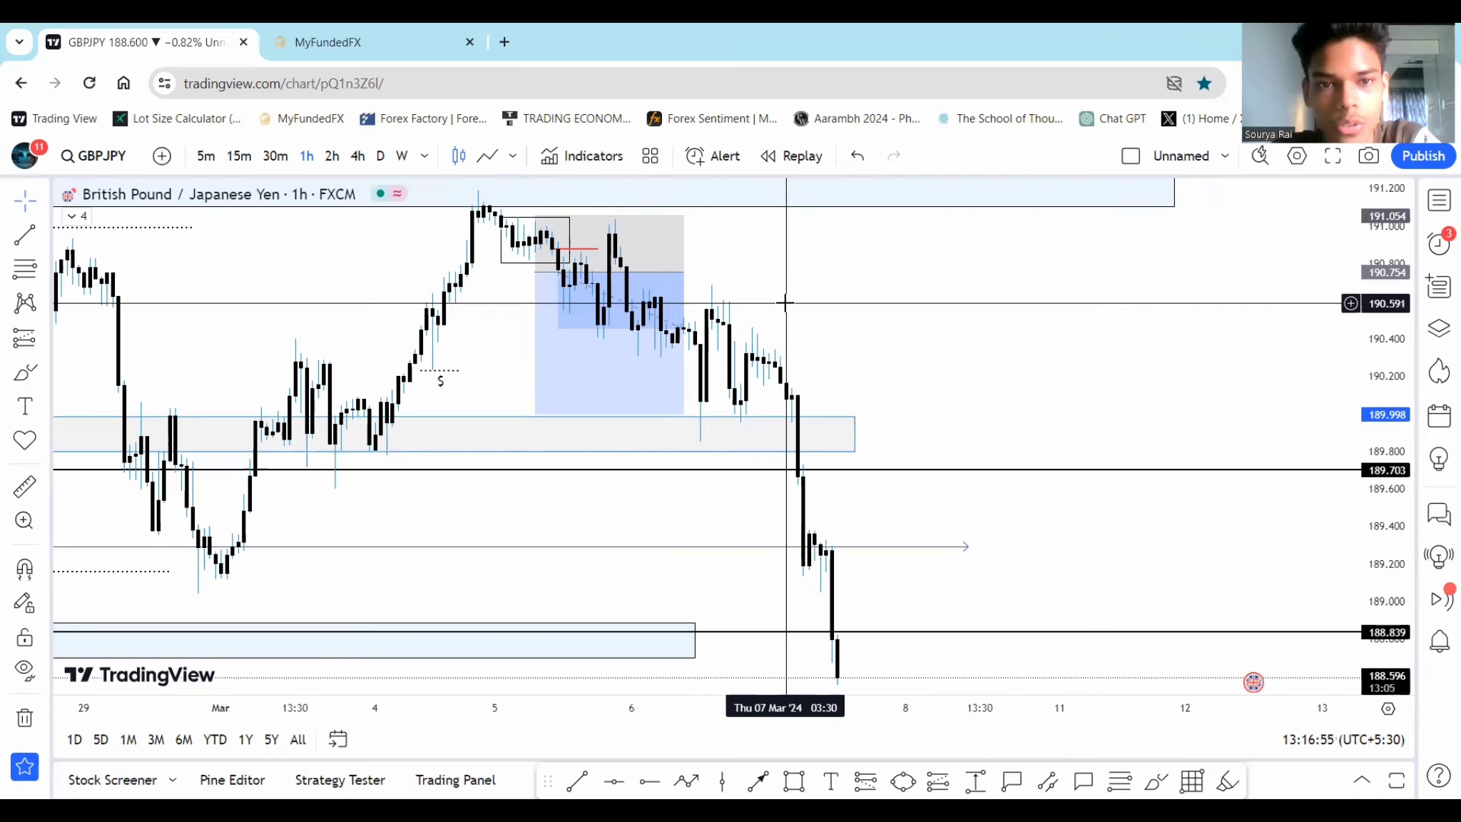
left_click(548, 310)
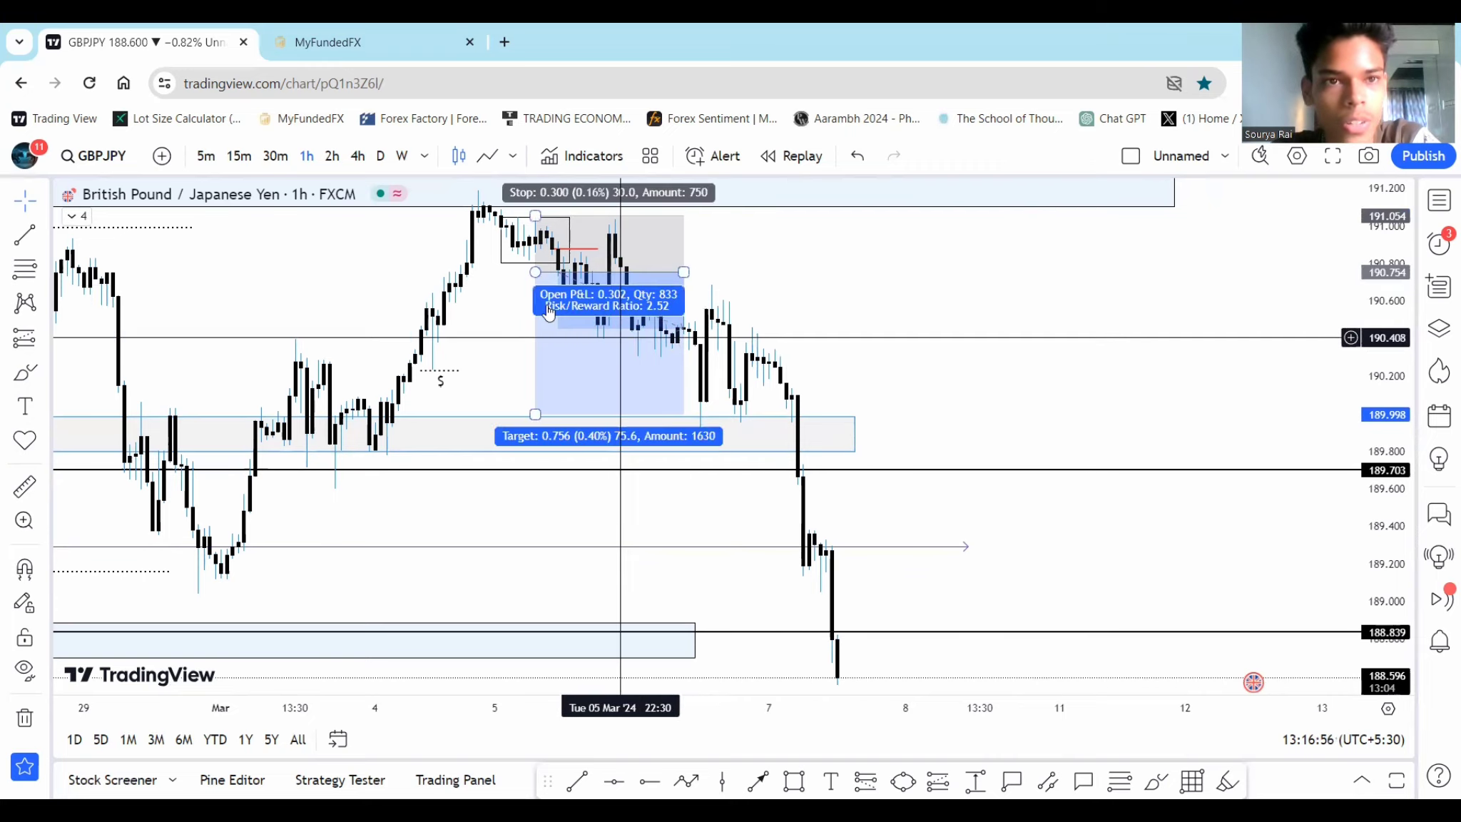
left_click(444, 30)
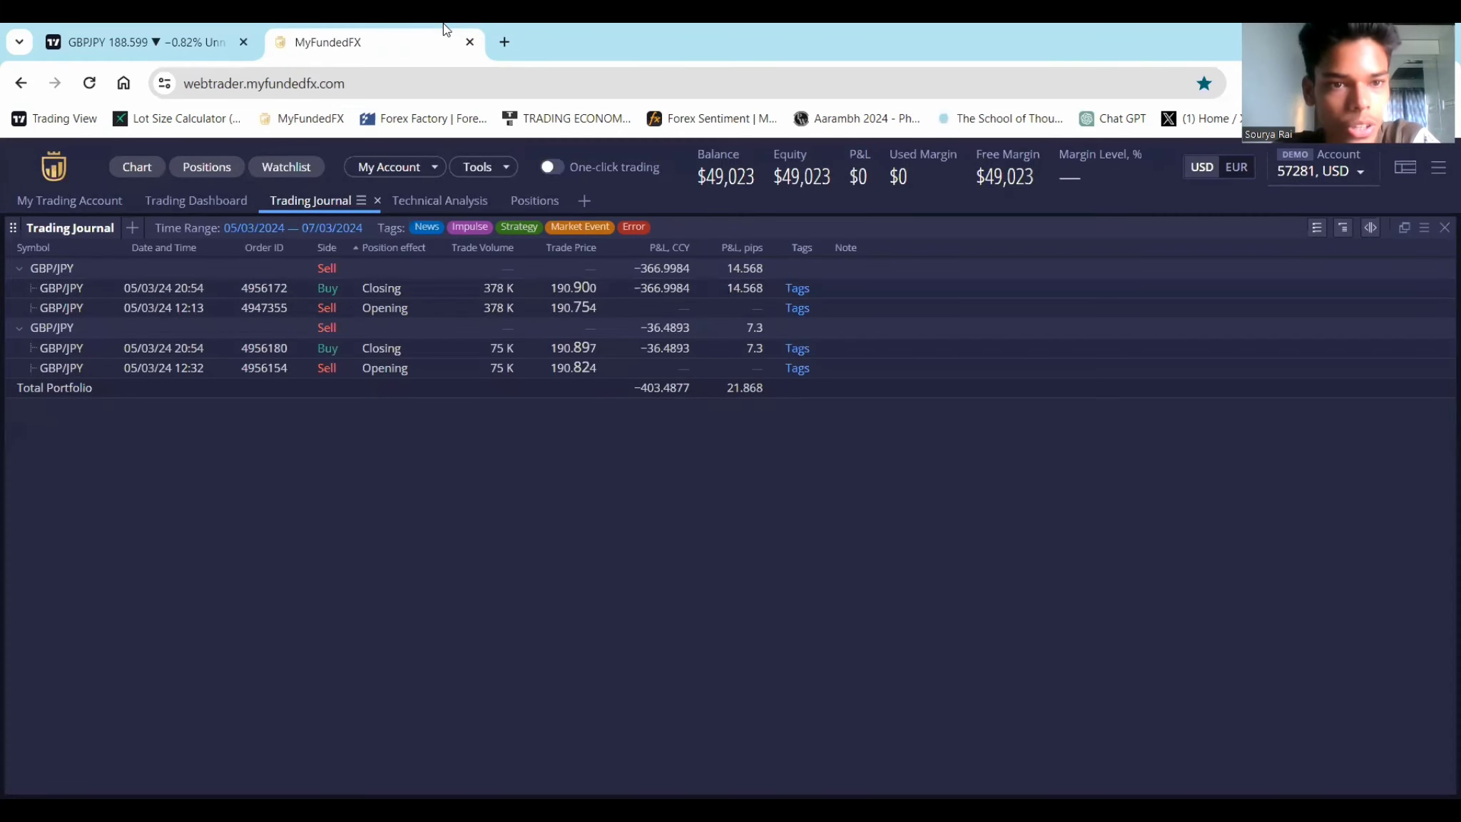
mouse_move(421, 368)
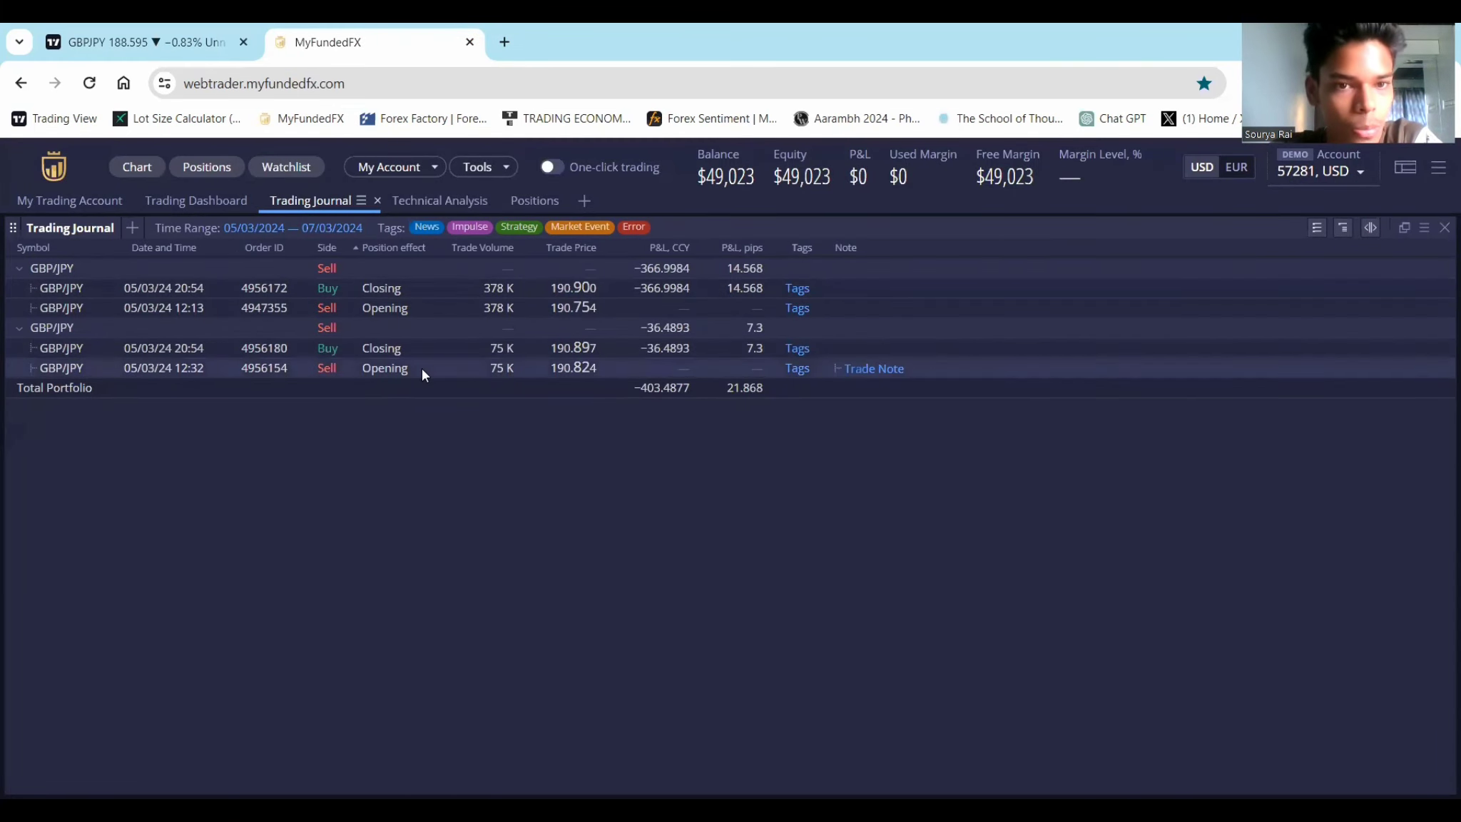
mouse_move(612, 306)
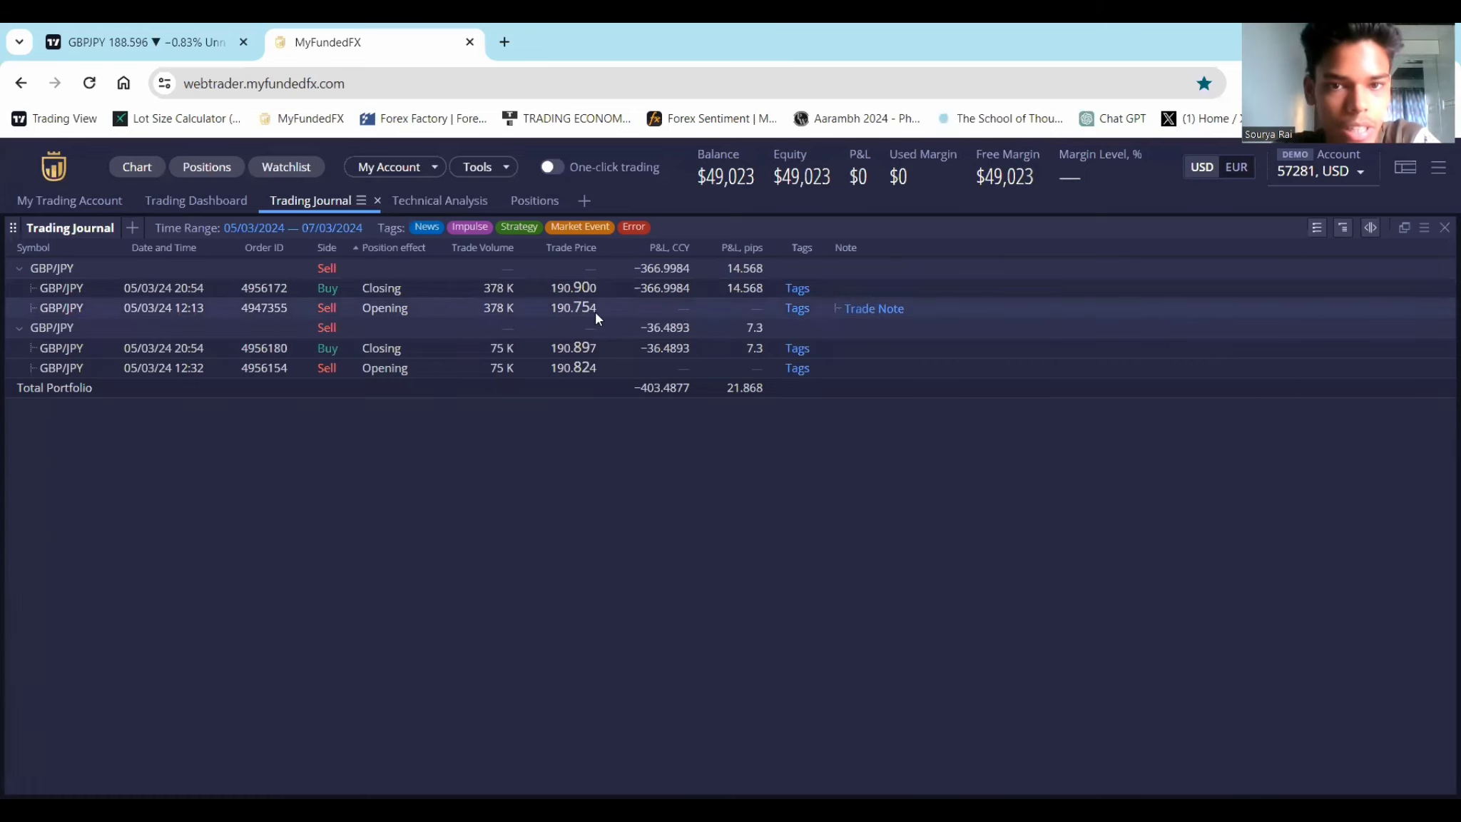
left_click(124, 28)
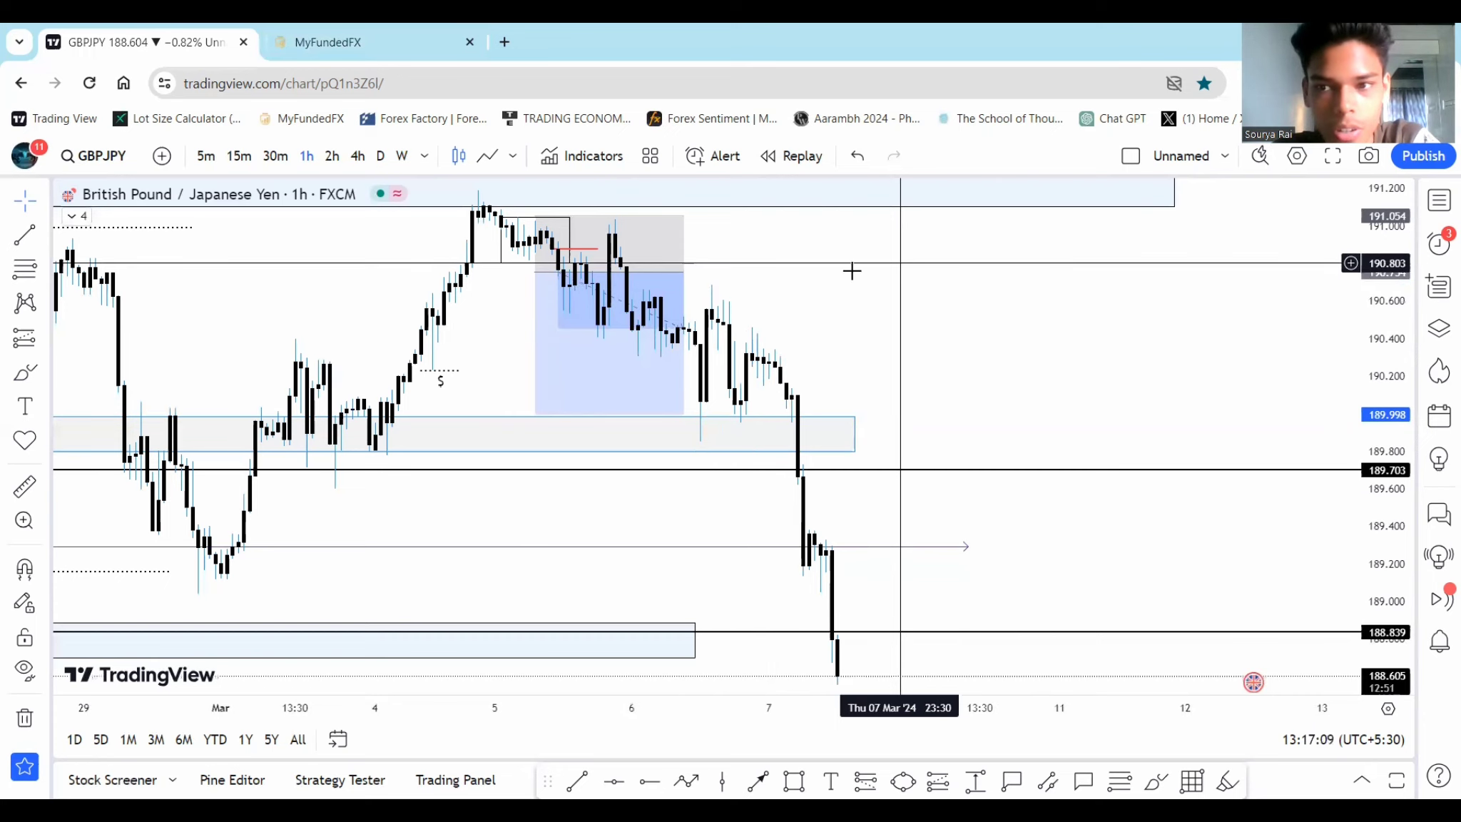
- Pull the short position's target down to about 188.62 for a 7.12 risk/reward ratio
left_click_drag(851, 271, 779, 295)
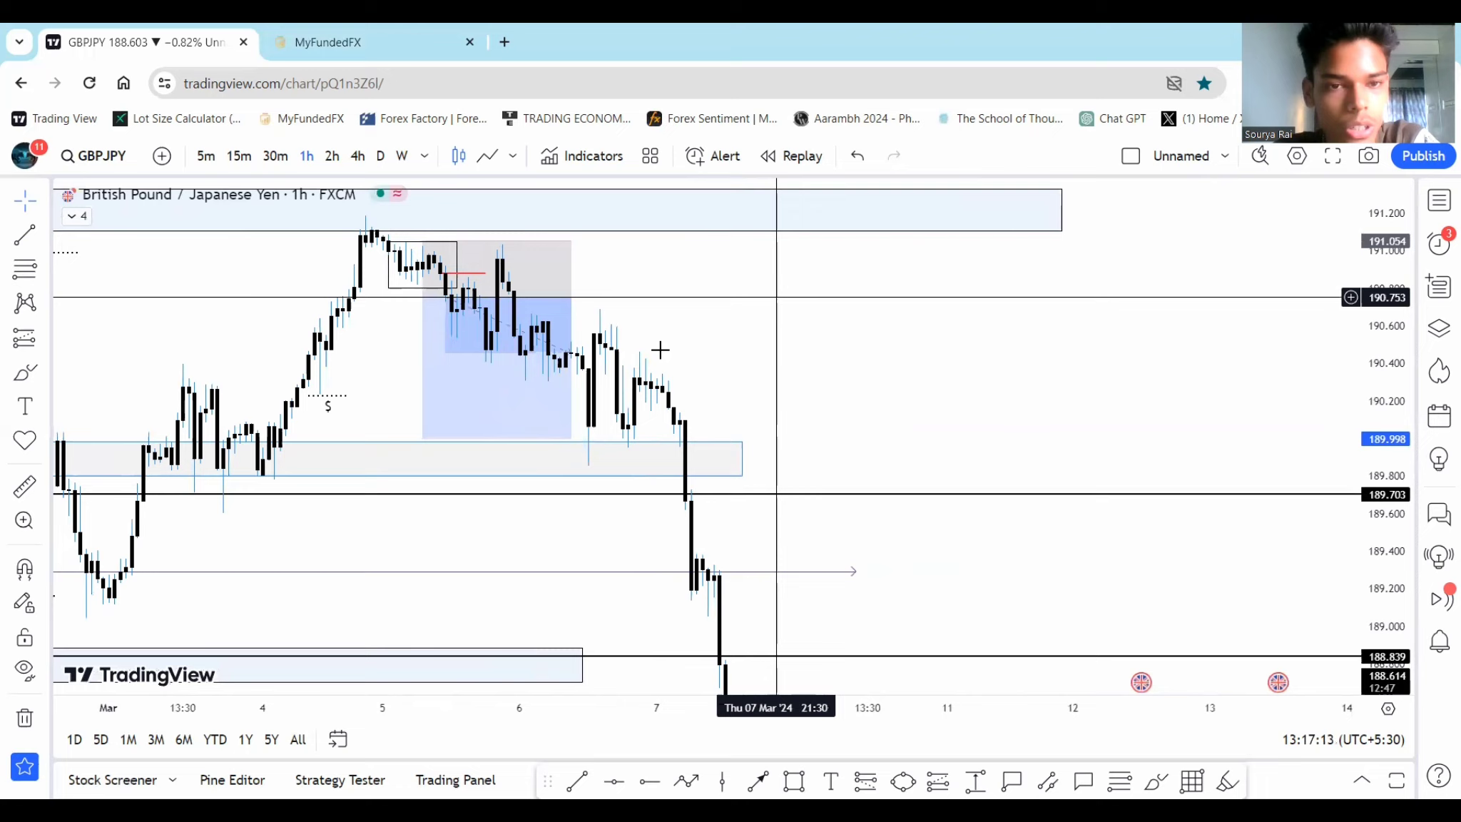
left_click(396, 25)
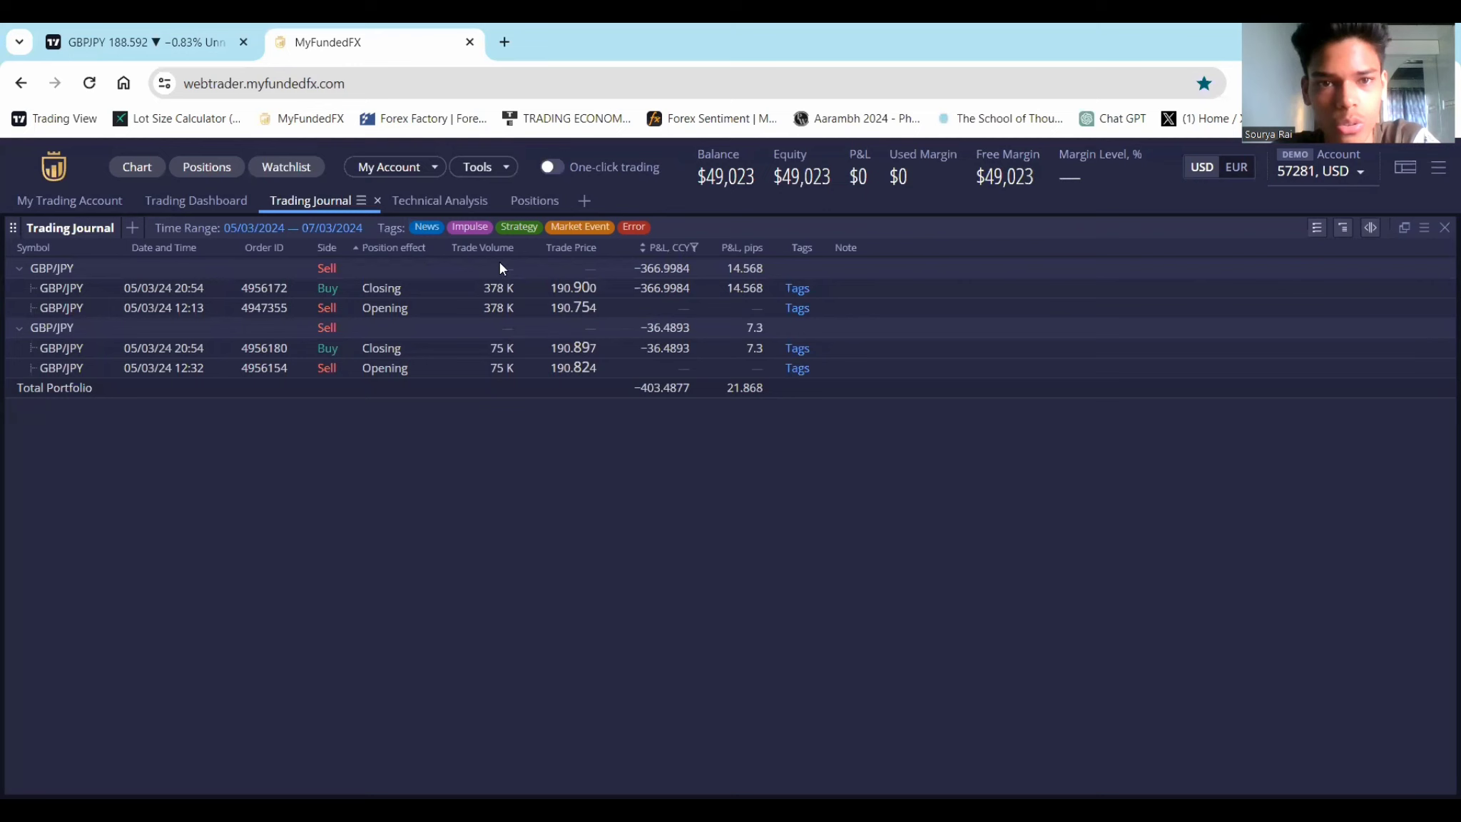
left_click(192, 25)
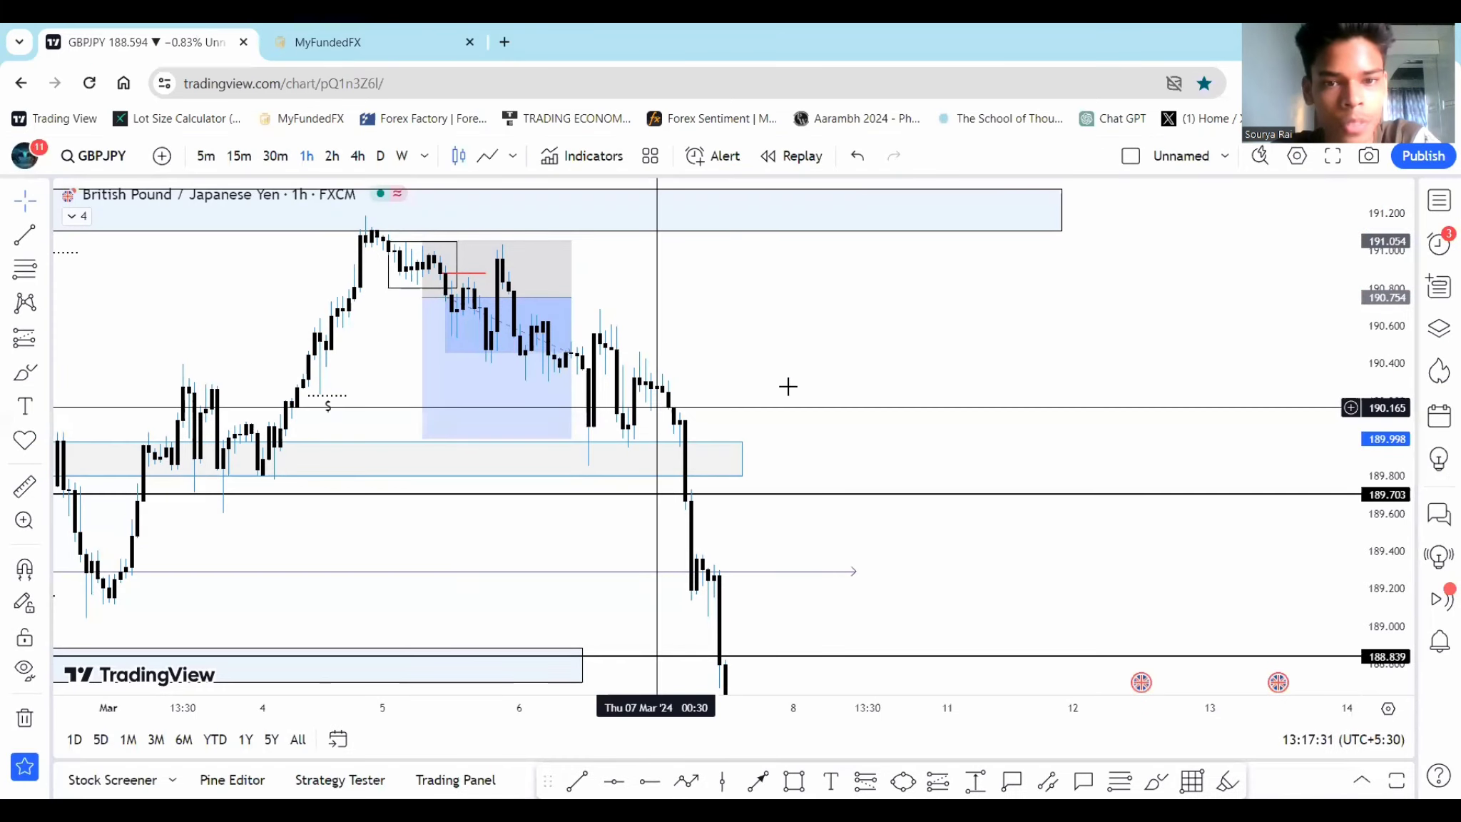
left_click_drag(897, 388, 971, 339)
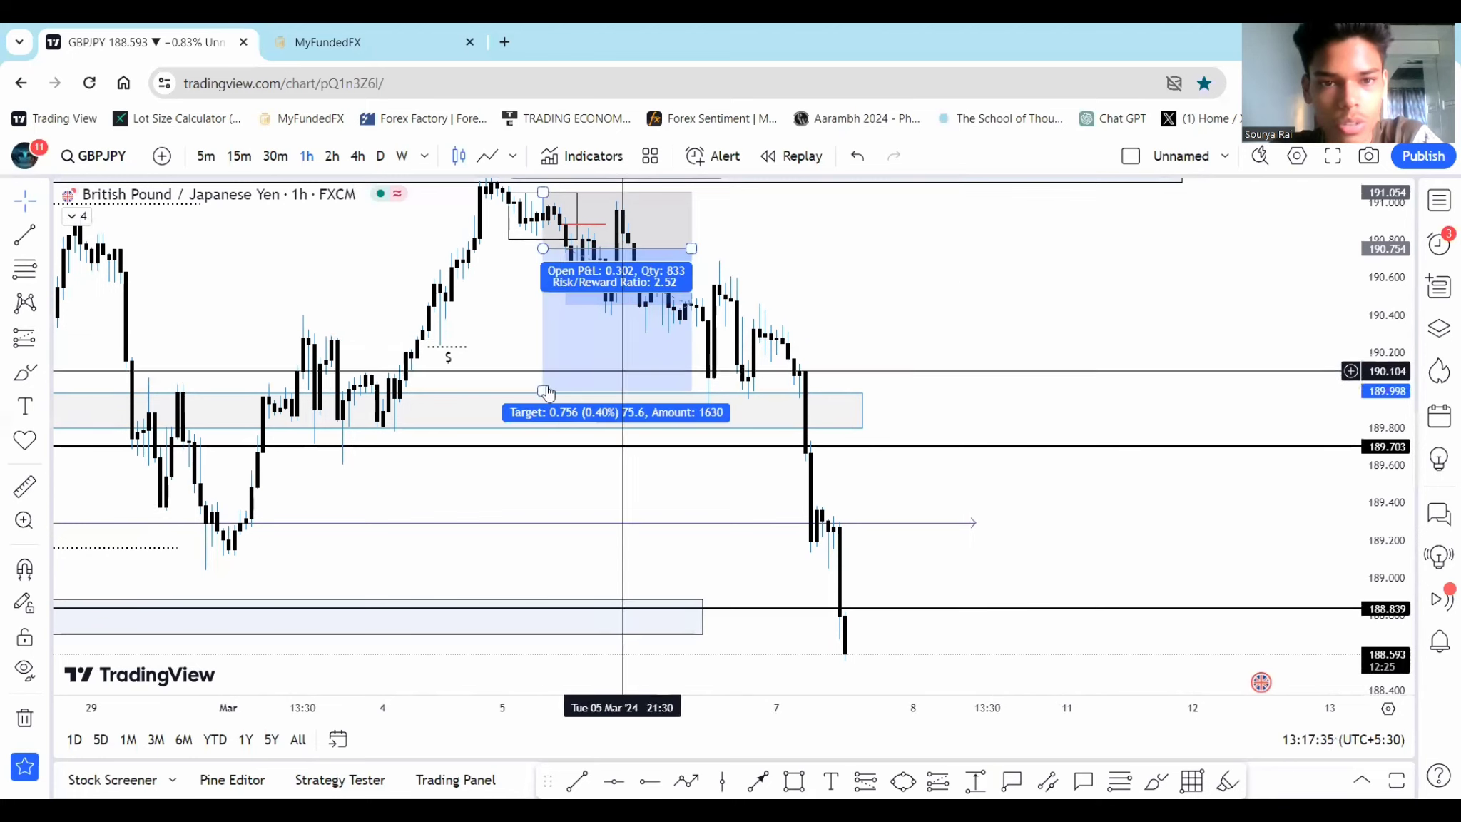
left_click_drag(539, 391, 575, 653)
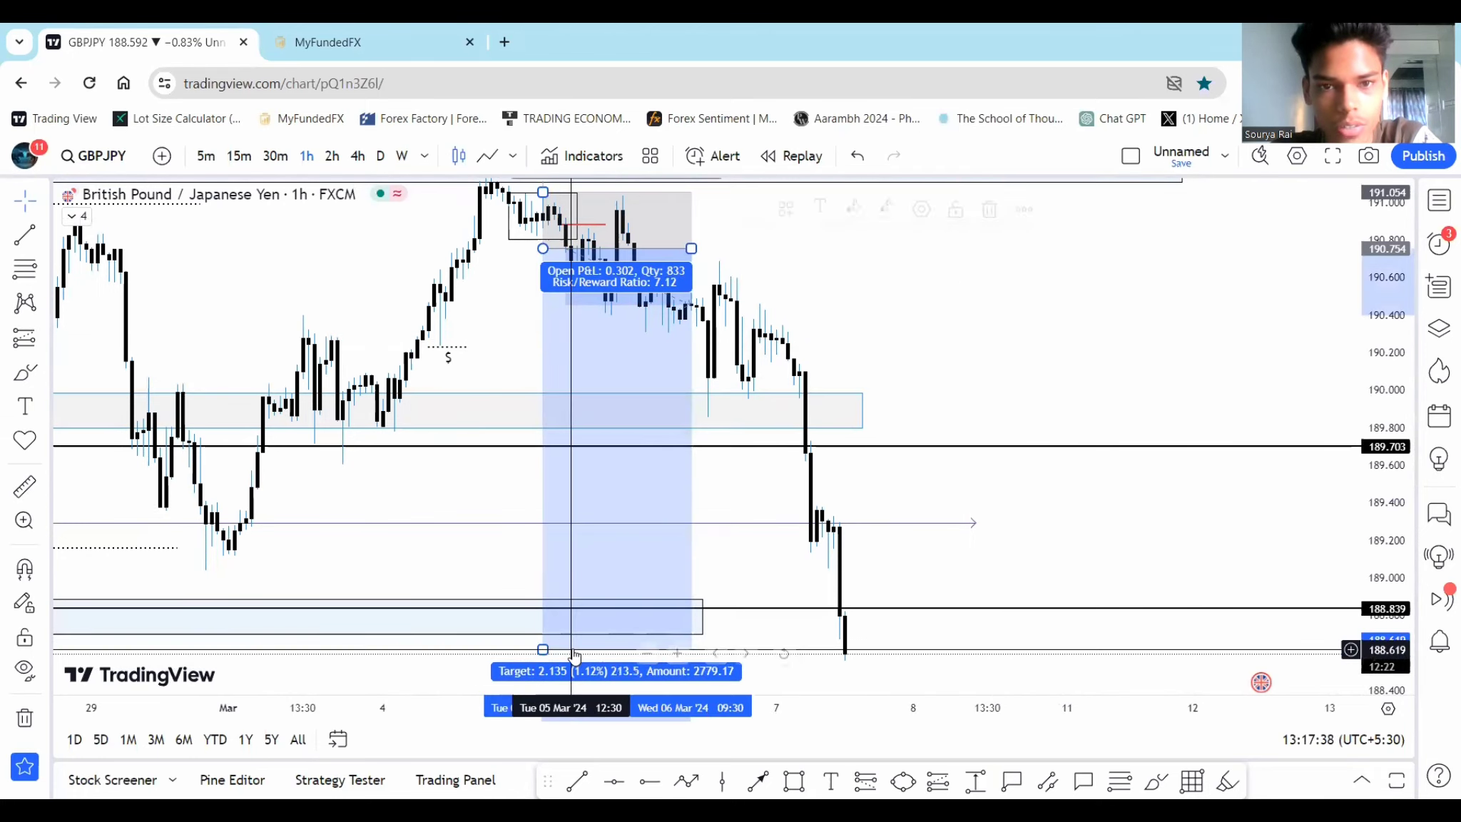
- Switch to the 4-hour timeframe and frame the recent price action
left_click(363, 161)
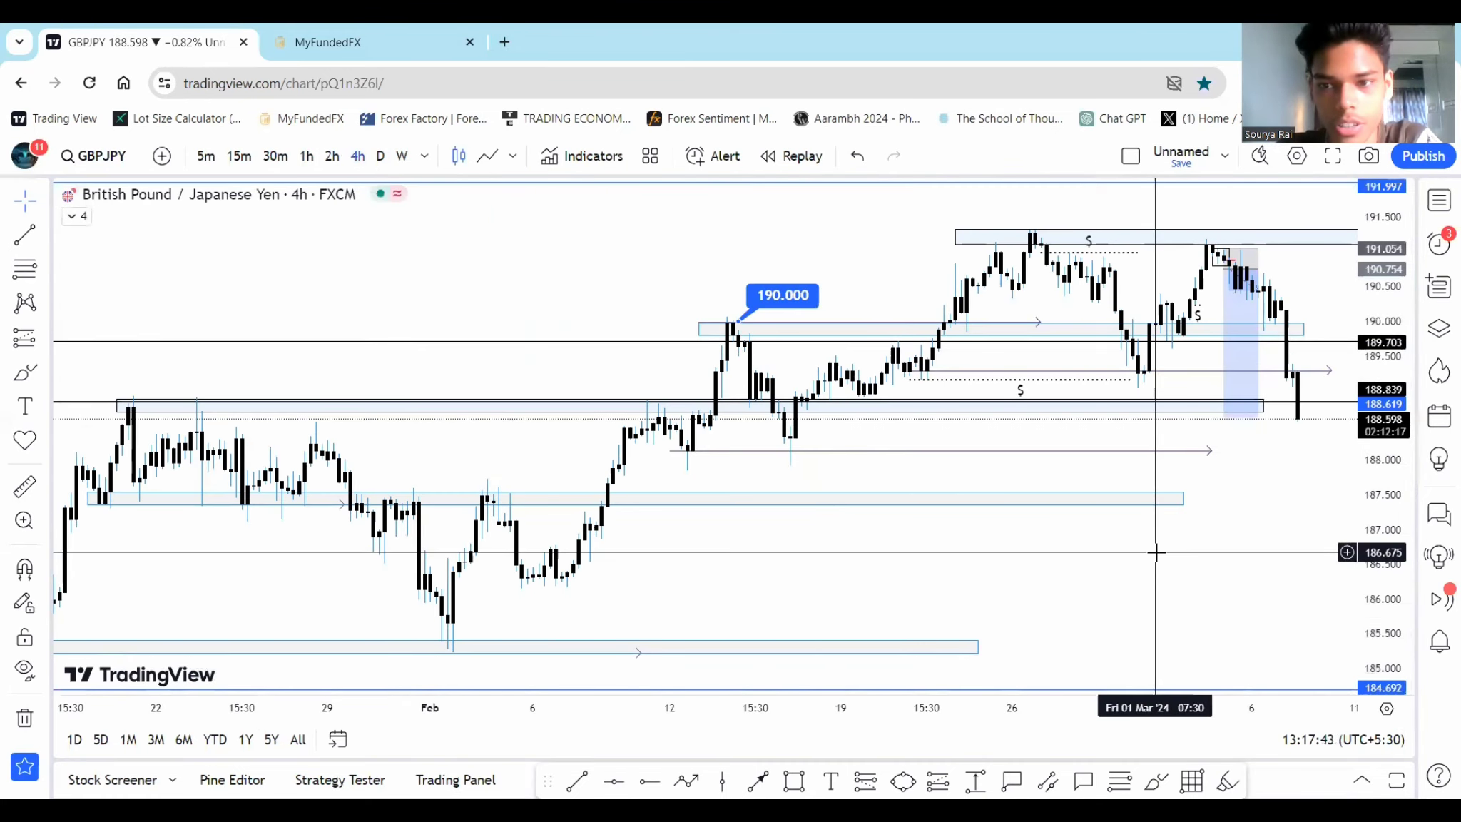
left_click_drag(1083, 571, 286, 600)
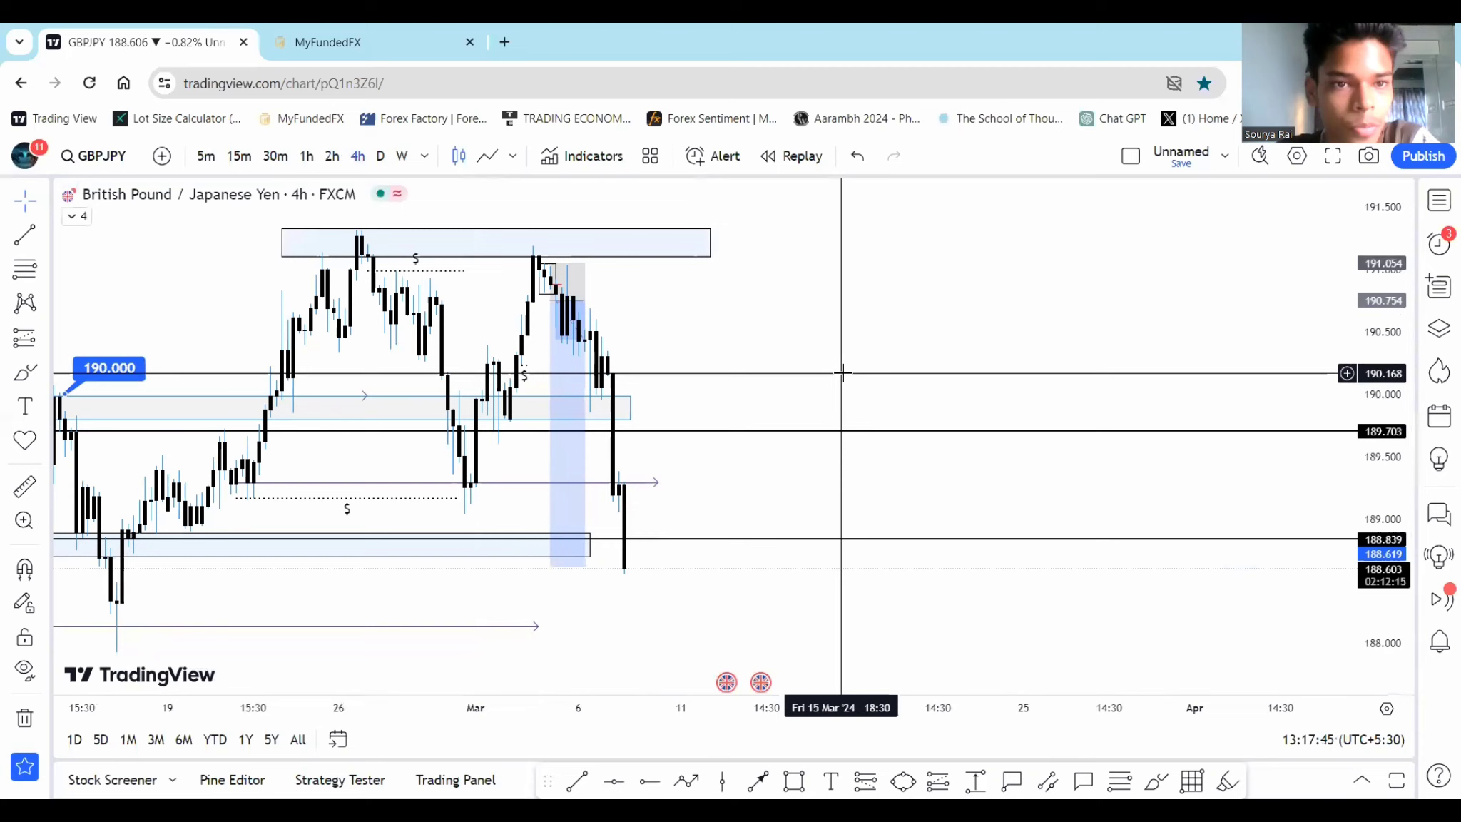
left_click_drag(852, 375, 855, 376)
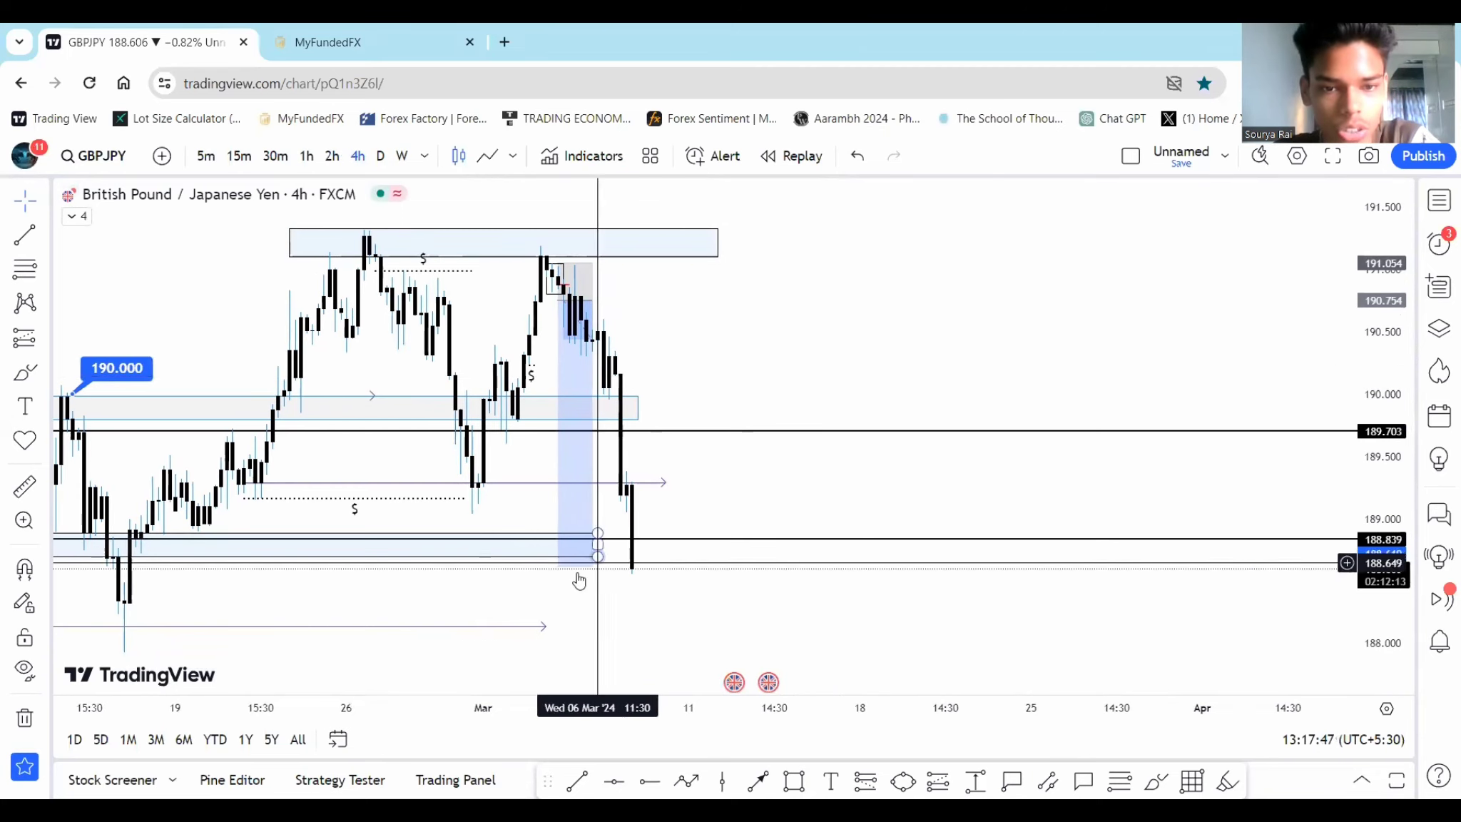
- Widen the short position tool and move its target to about 189.86, giving 2.97 risk/reward
left_click(556, 568)
left_click_drag(555, 569, 544, 568)
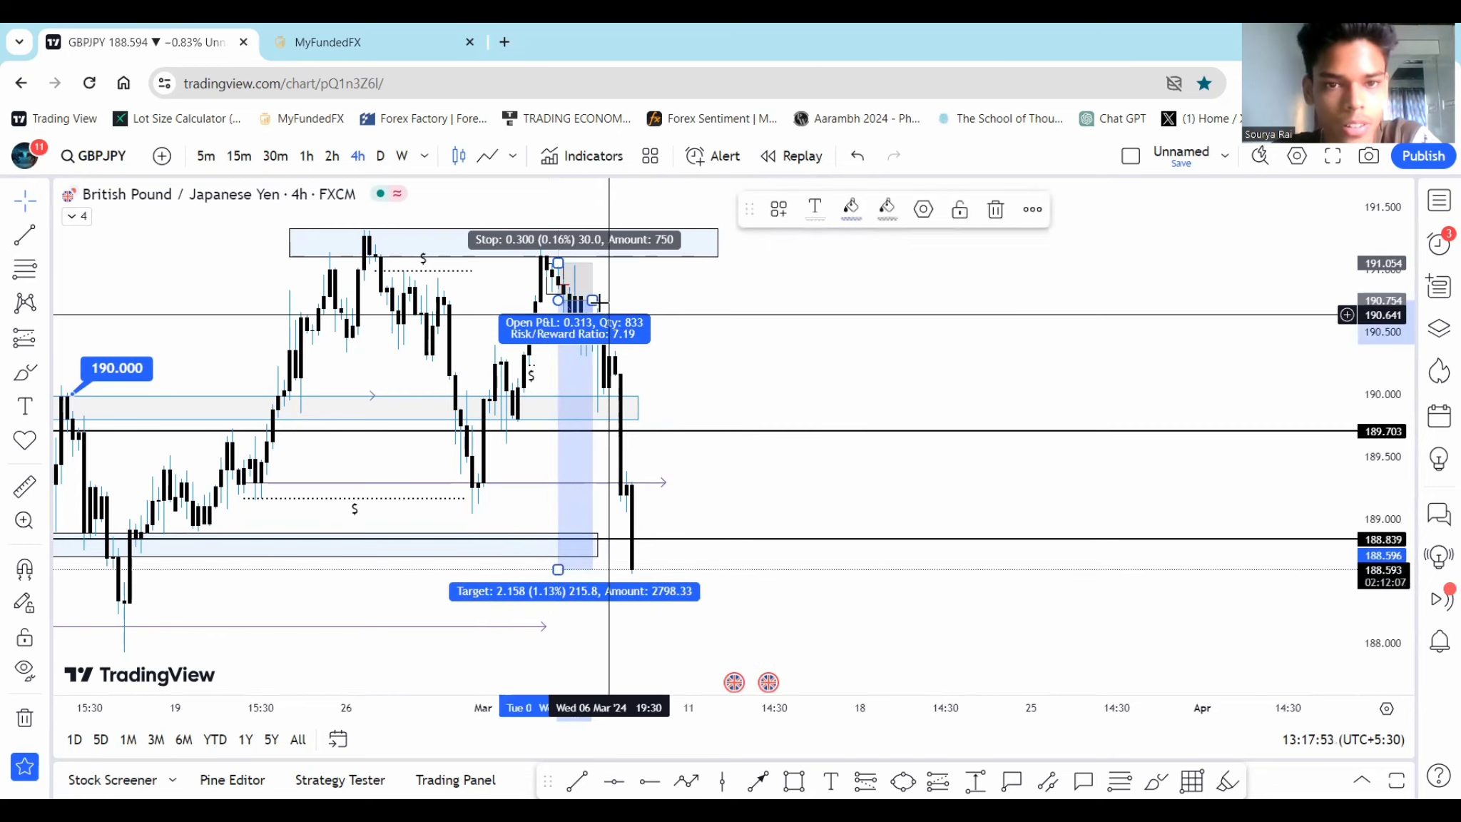
left_click_drag(596, 301, 643, 301)
left_click(749, 353)
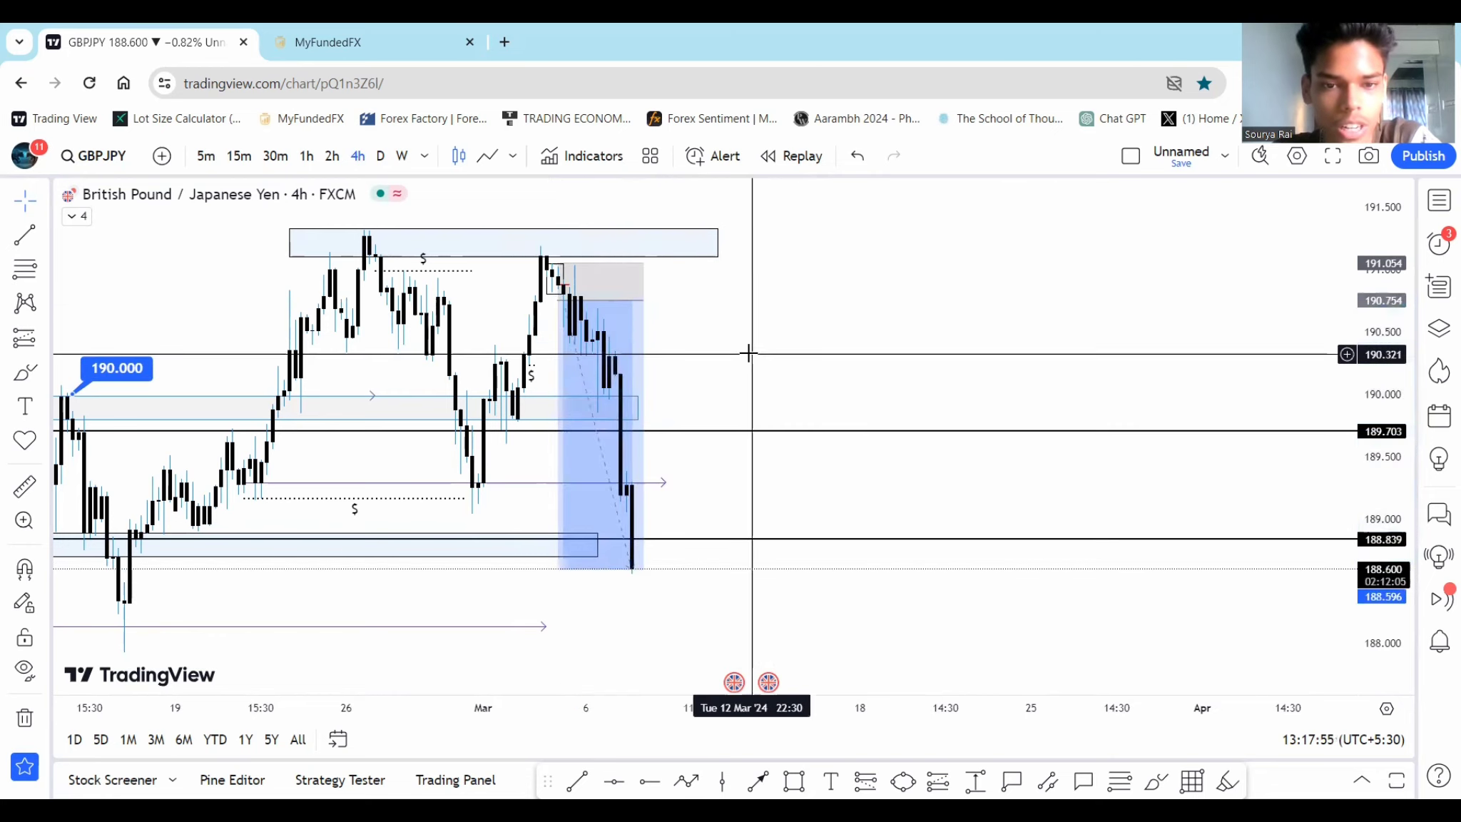
left_click(560, 569)
left_click_drag(560, 569, 697, 411)
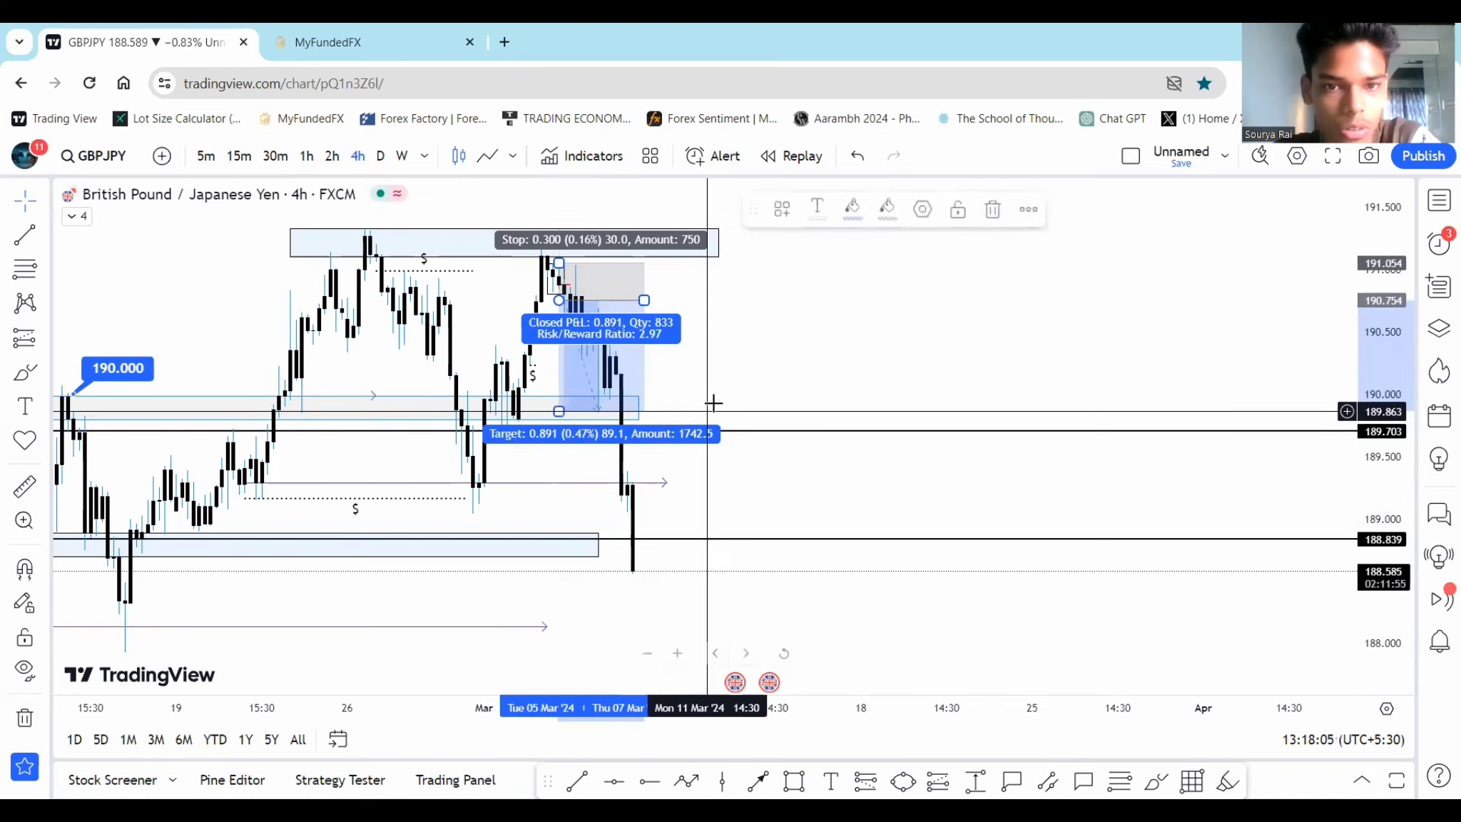
- Frame the closed short and its zones, then check its 0.891 profit against the 0.300 stop
left_click(775, 349)
scroll(841, 368, "left", 3)
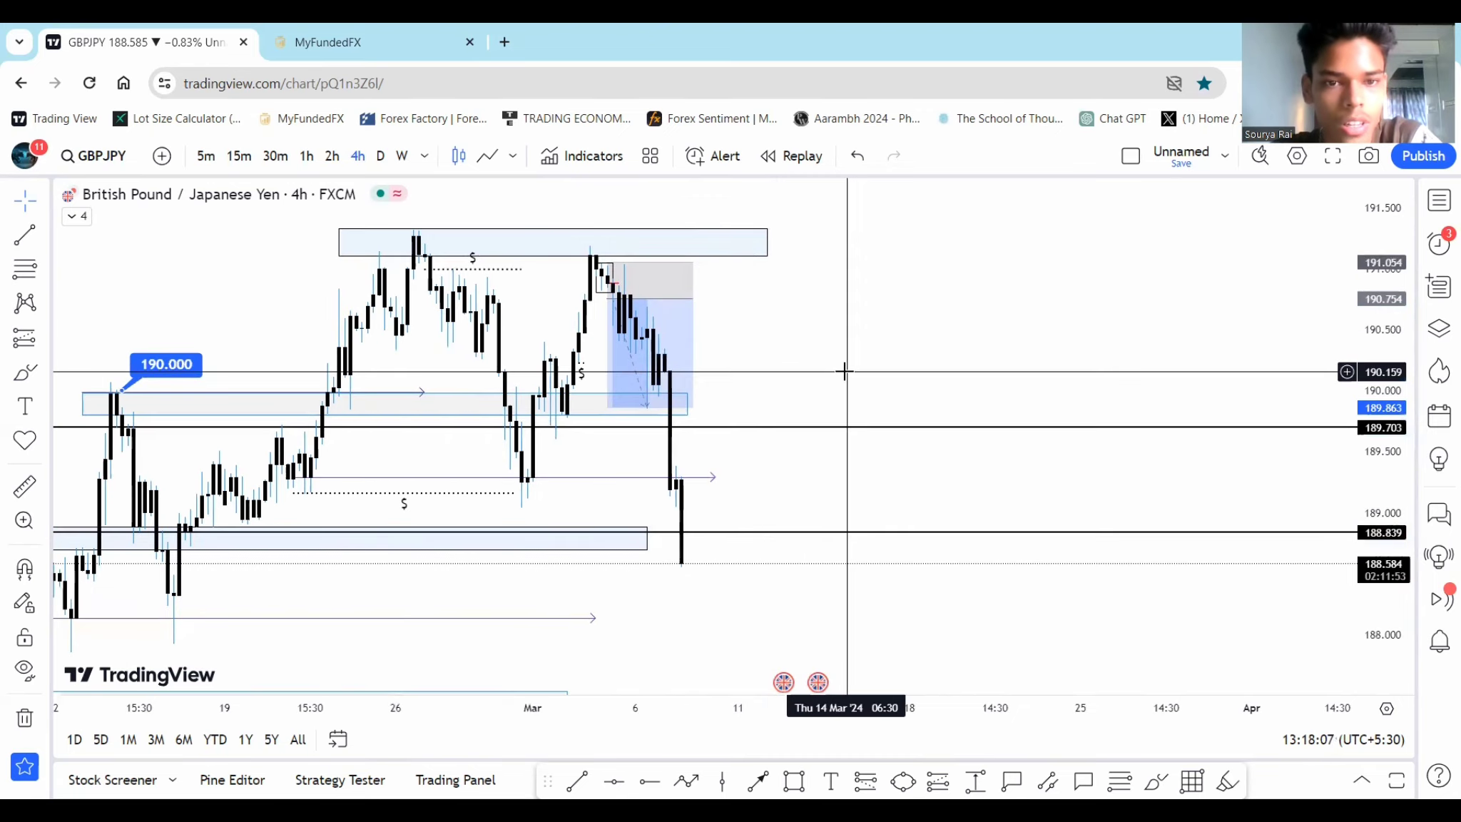
scroll(809, 434, "right", 2)
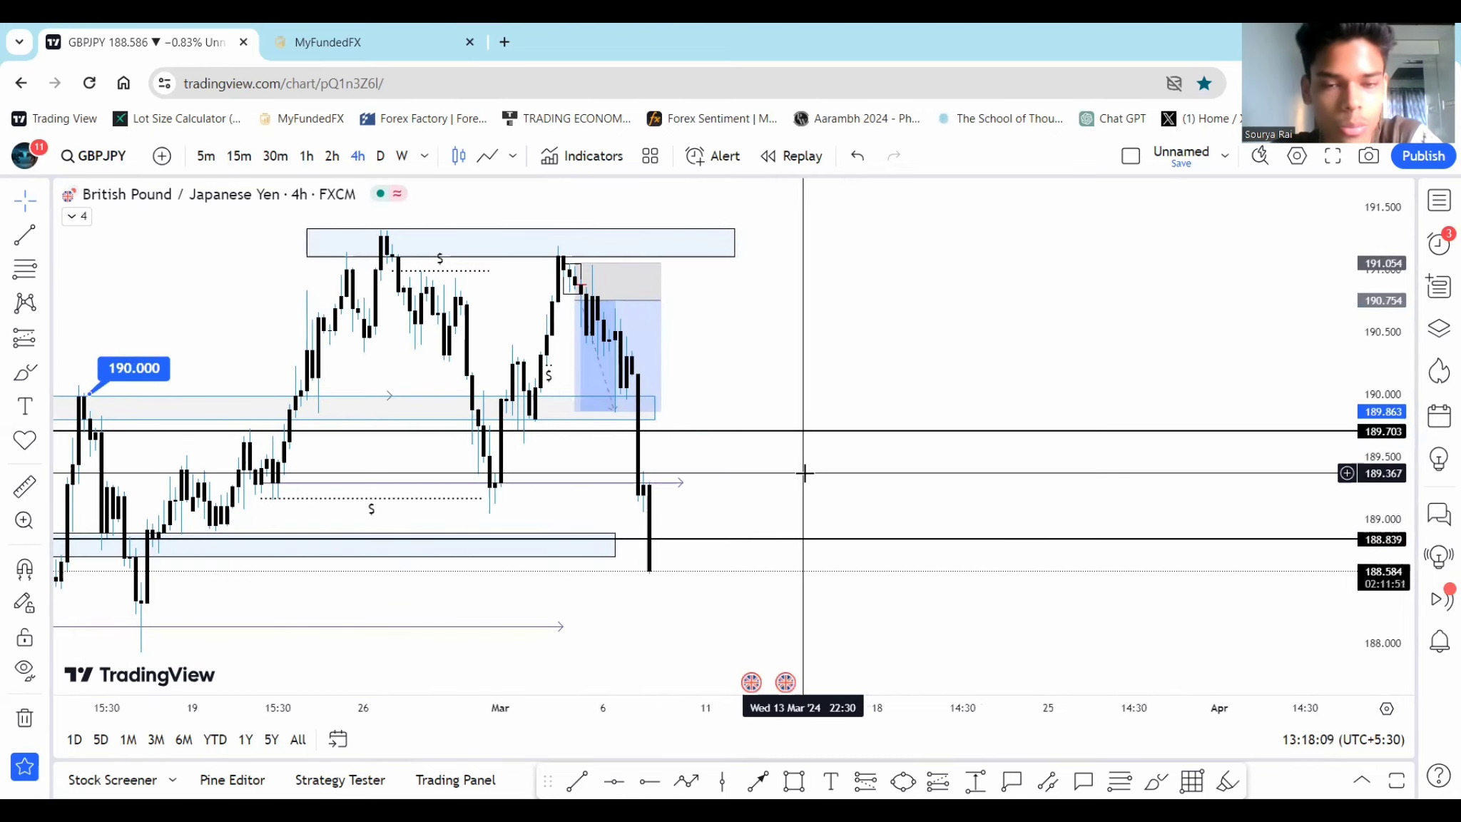
scroll(813, 479, "left", 1)
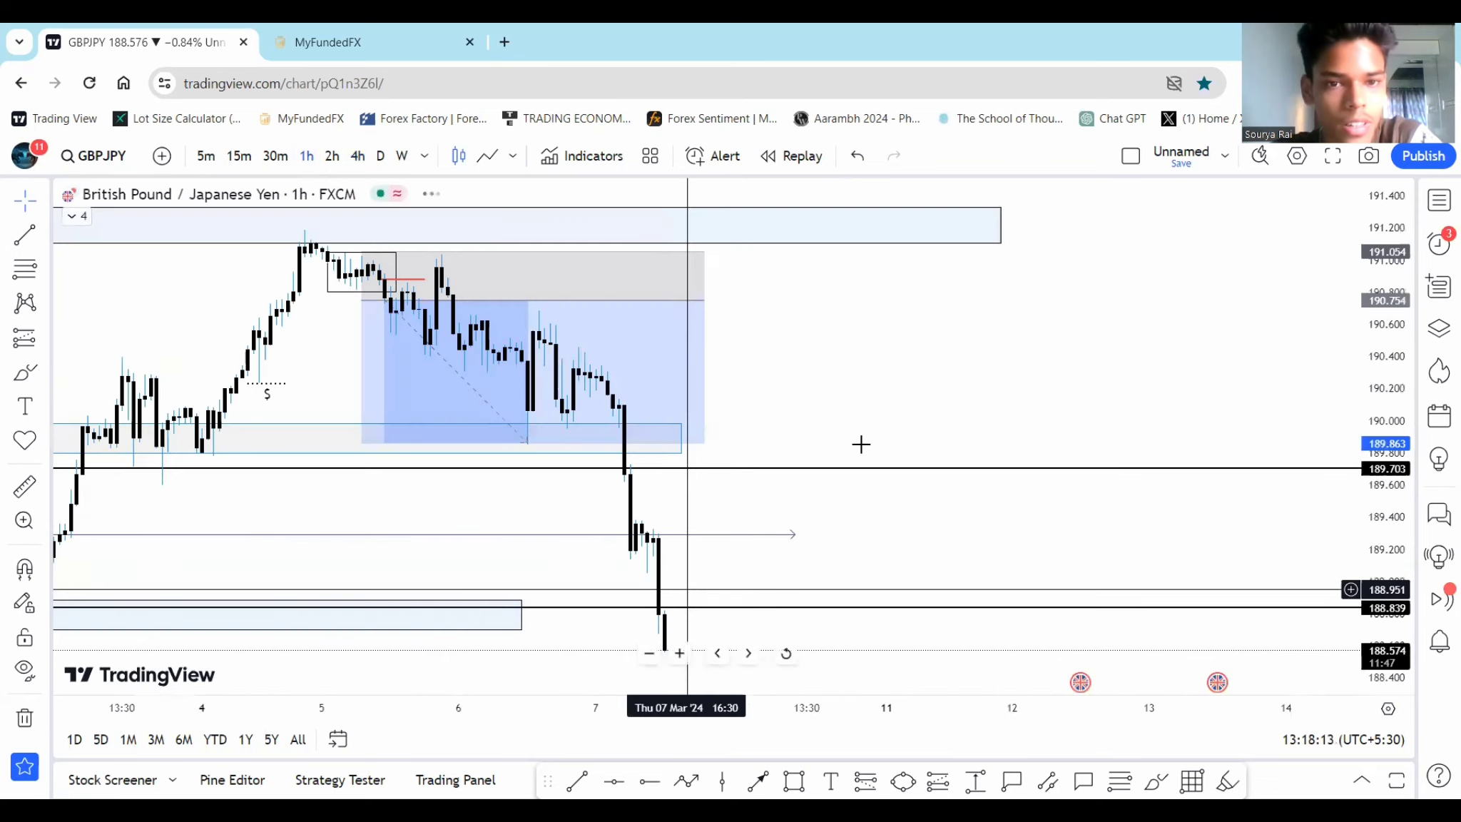
left_click_drag(876, 406, 660, 406)
left_click_drag(1407, 502, 1399, 438)
left_click_drag(928, 415, 1070, 456)
left_click_drag(851, 485, 904, 459)
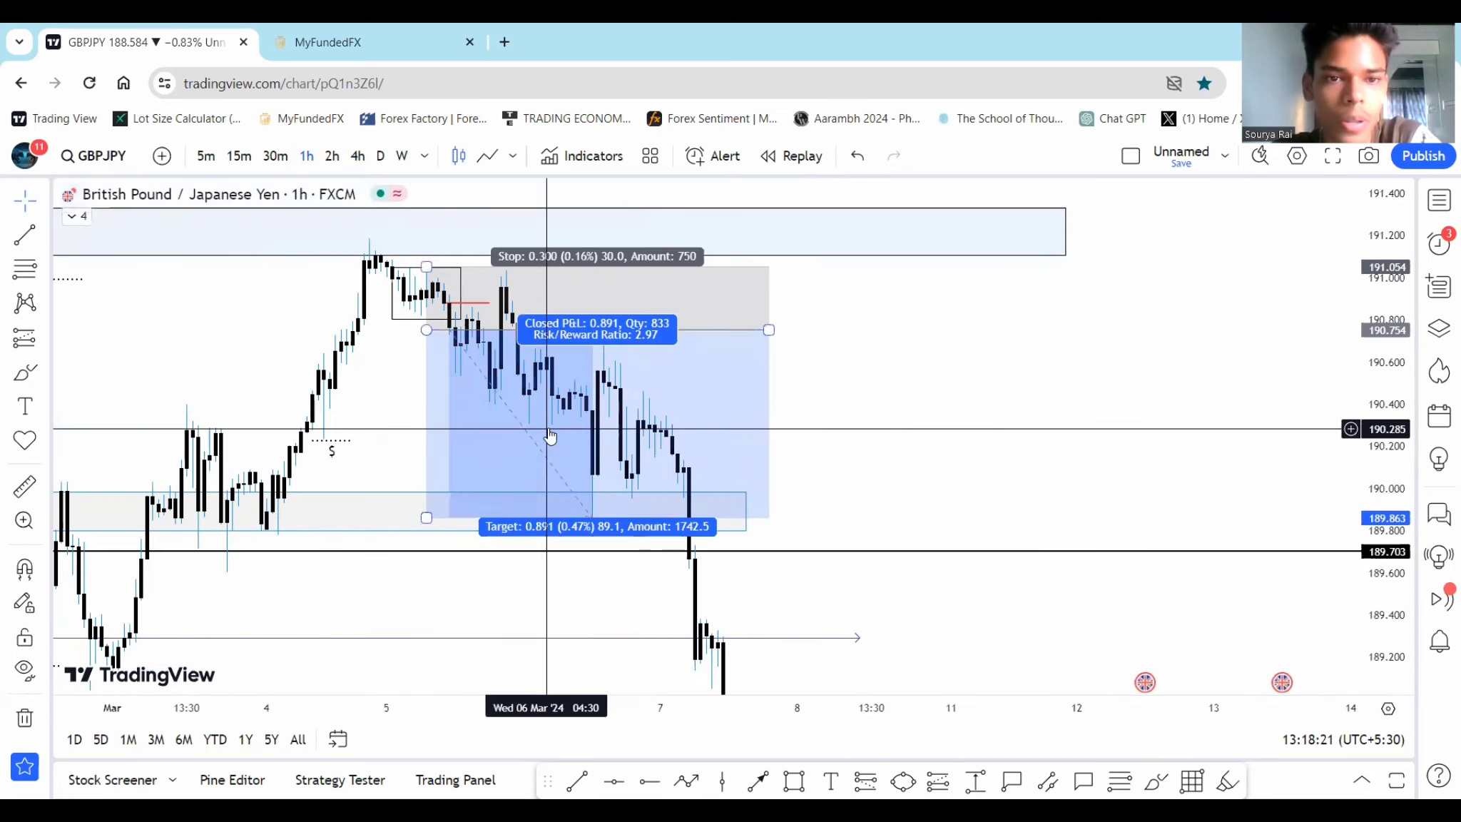
left_click(444, 300)
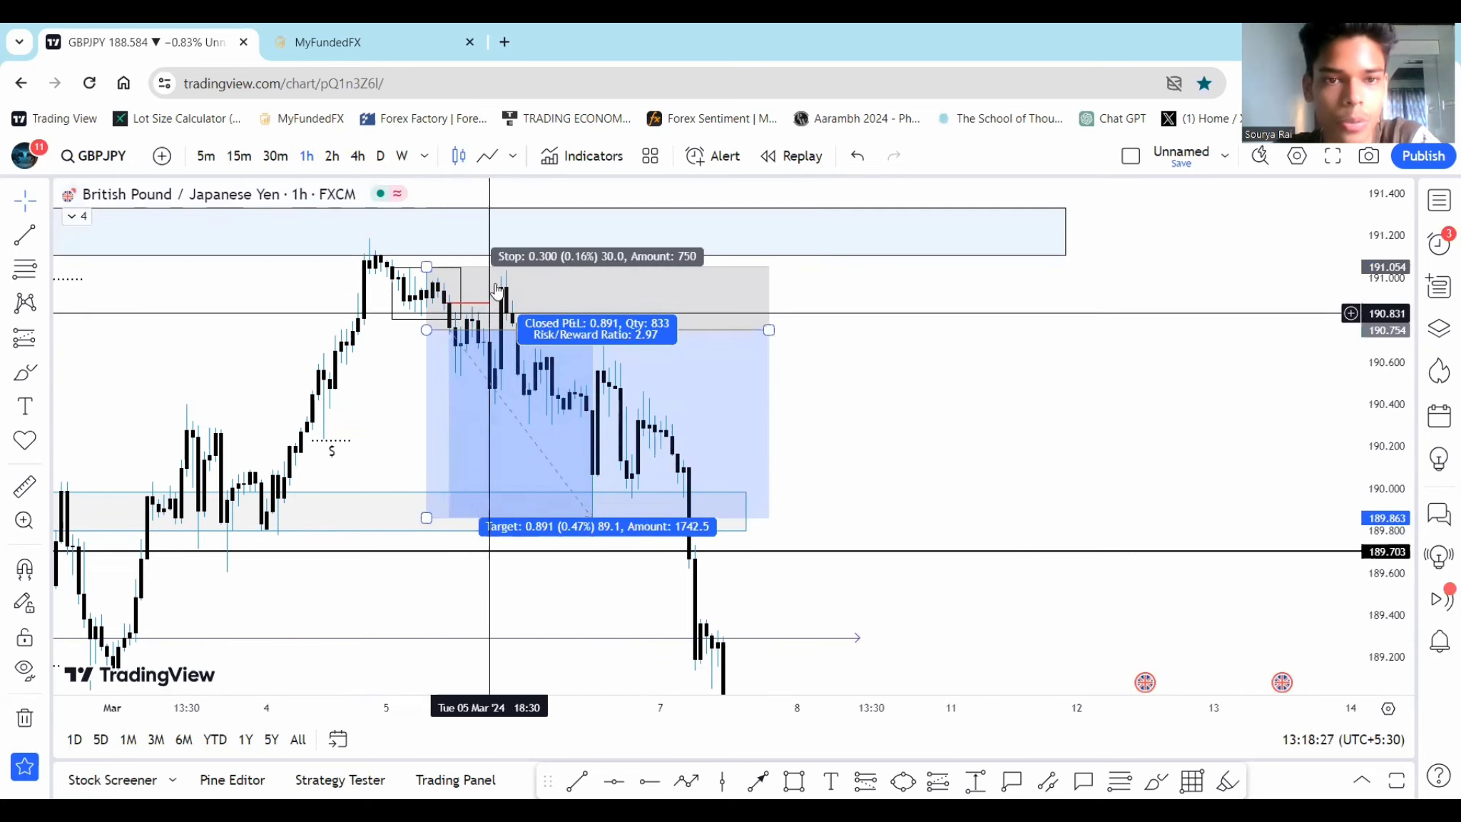
left_click(847, 425)
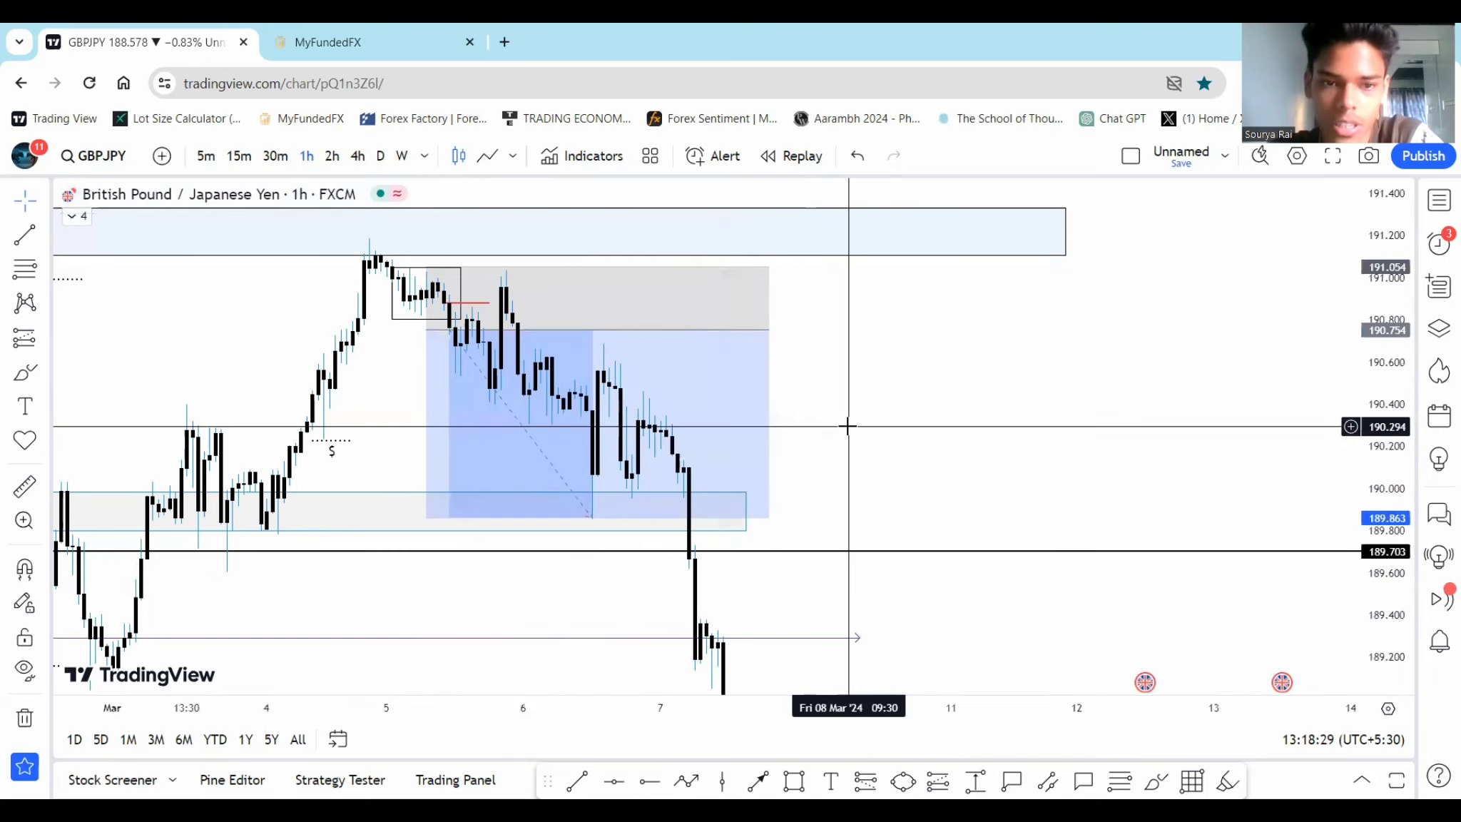